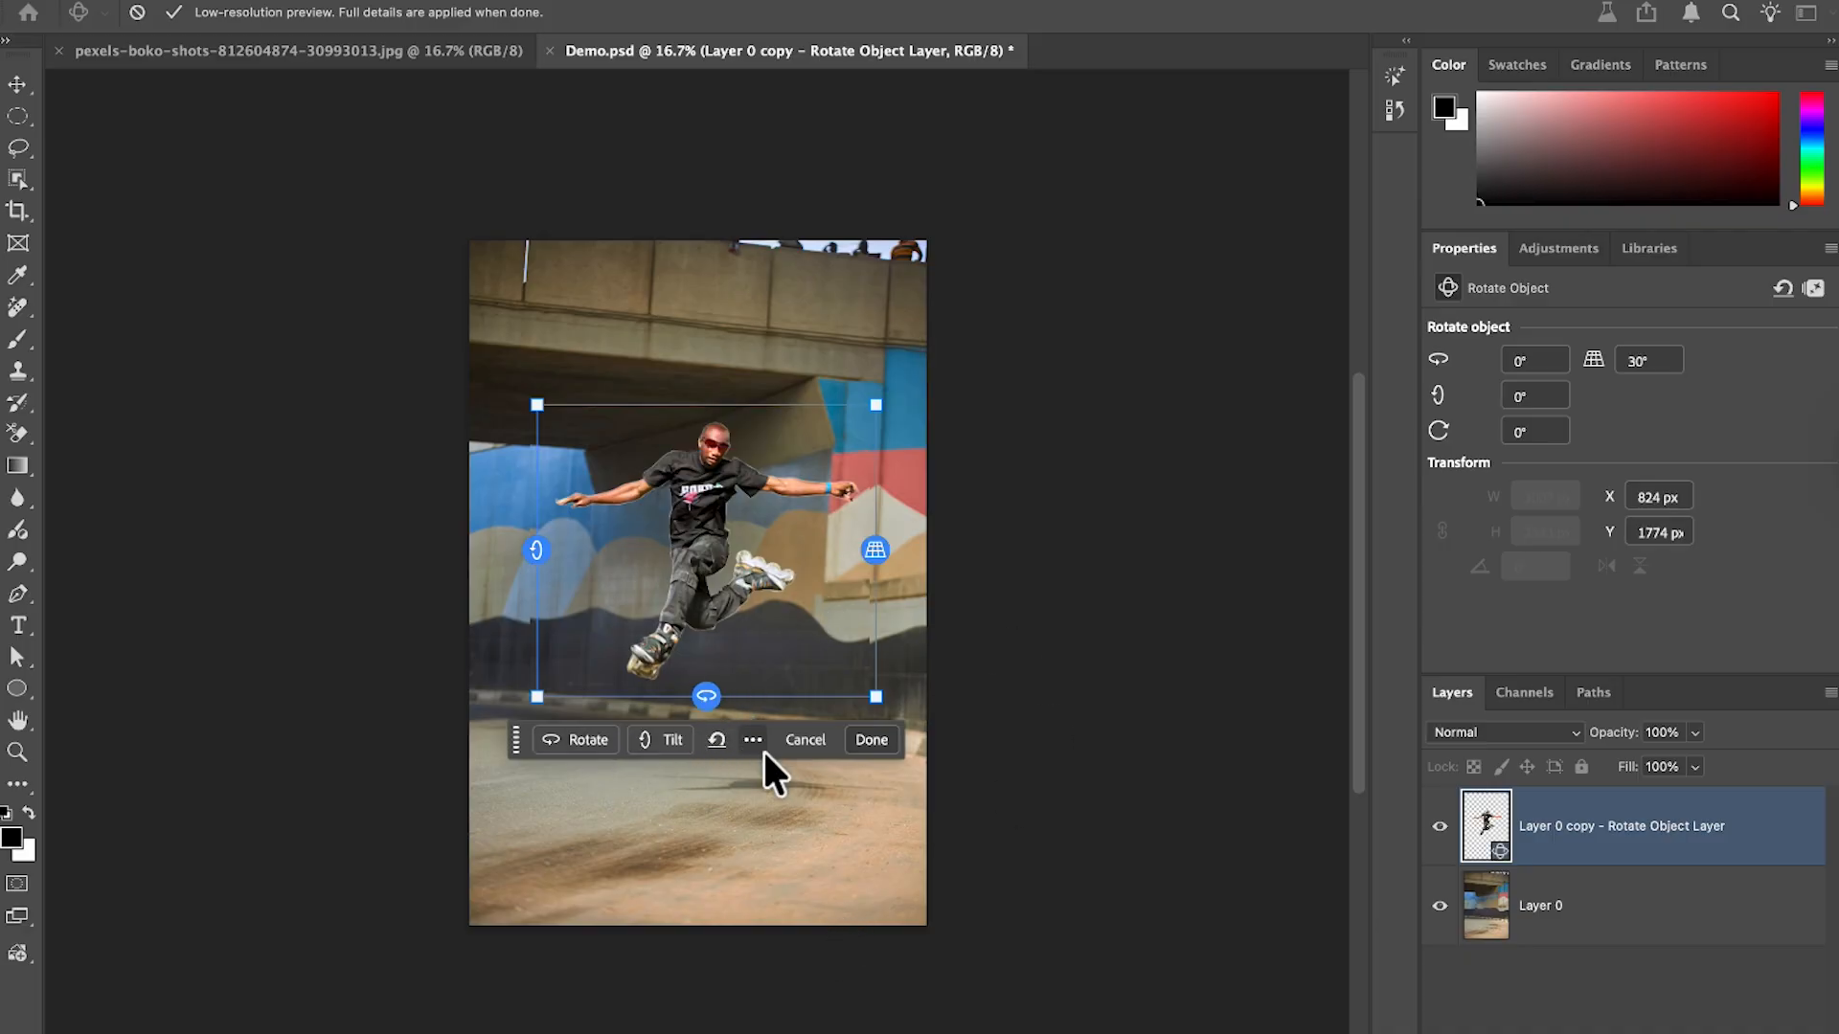
left_click_drag(709, 691, 5, 667)
left_click_drag(667, 699, 587, 698)
mouse_move(525, 548)
left_mouse_down()
mouse_move(525, 484)
mouse_move(517, 605)
mouse_move(530, 515)
left_mouse_up()
left_click_drag(690, 669, 635, 648)
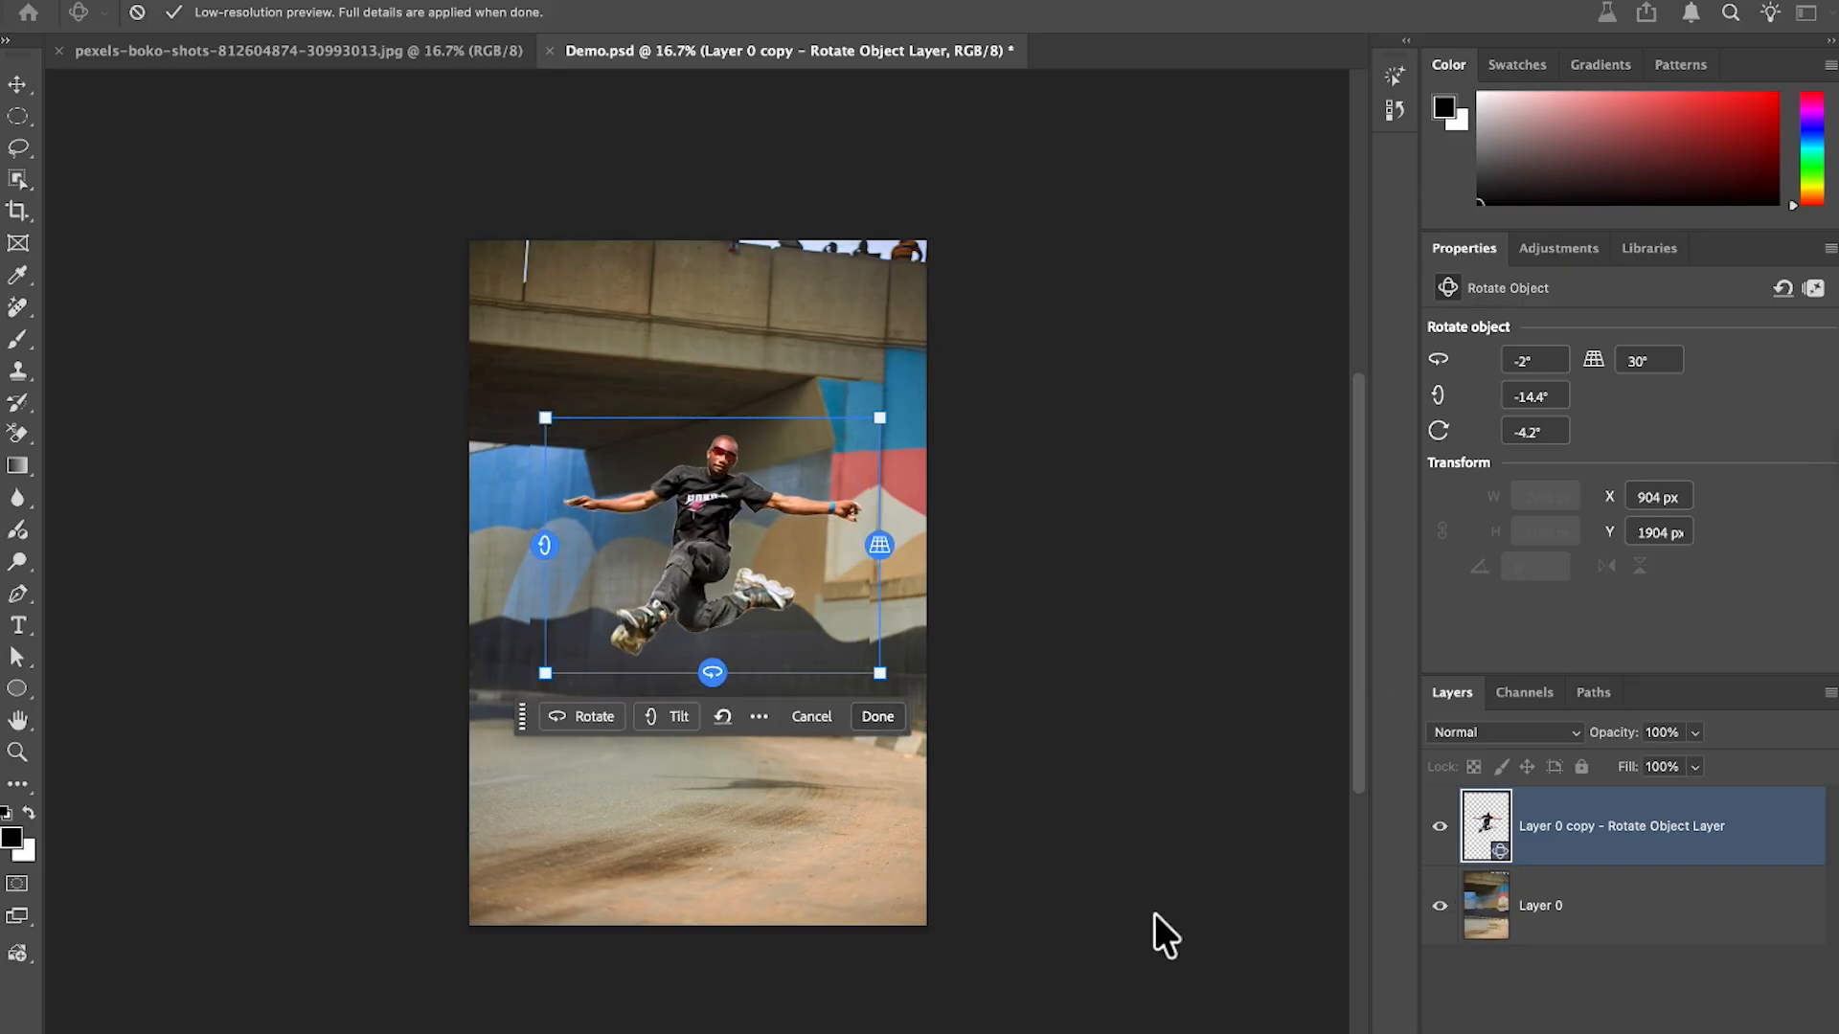
left_click(810, 716)
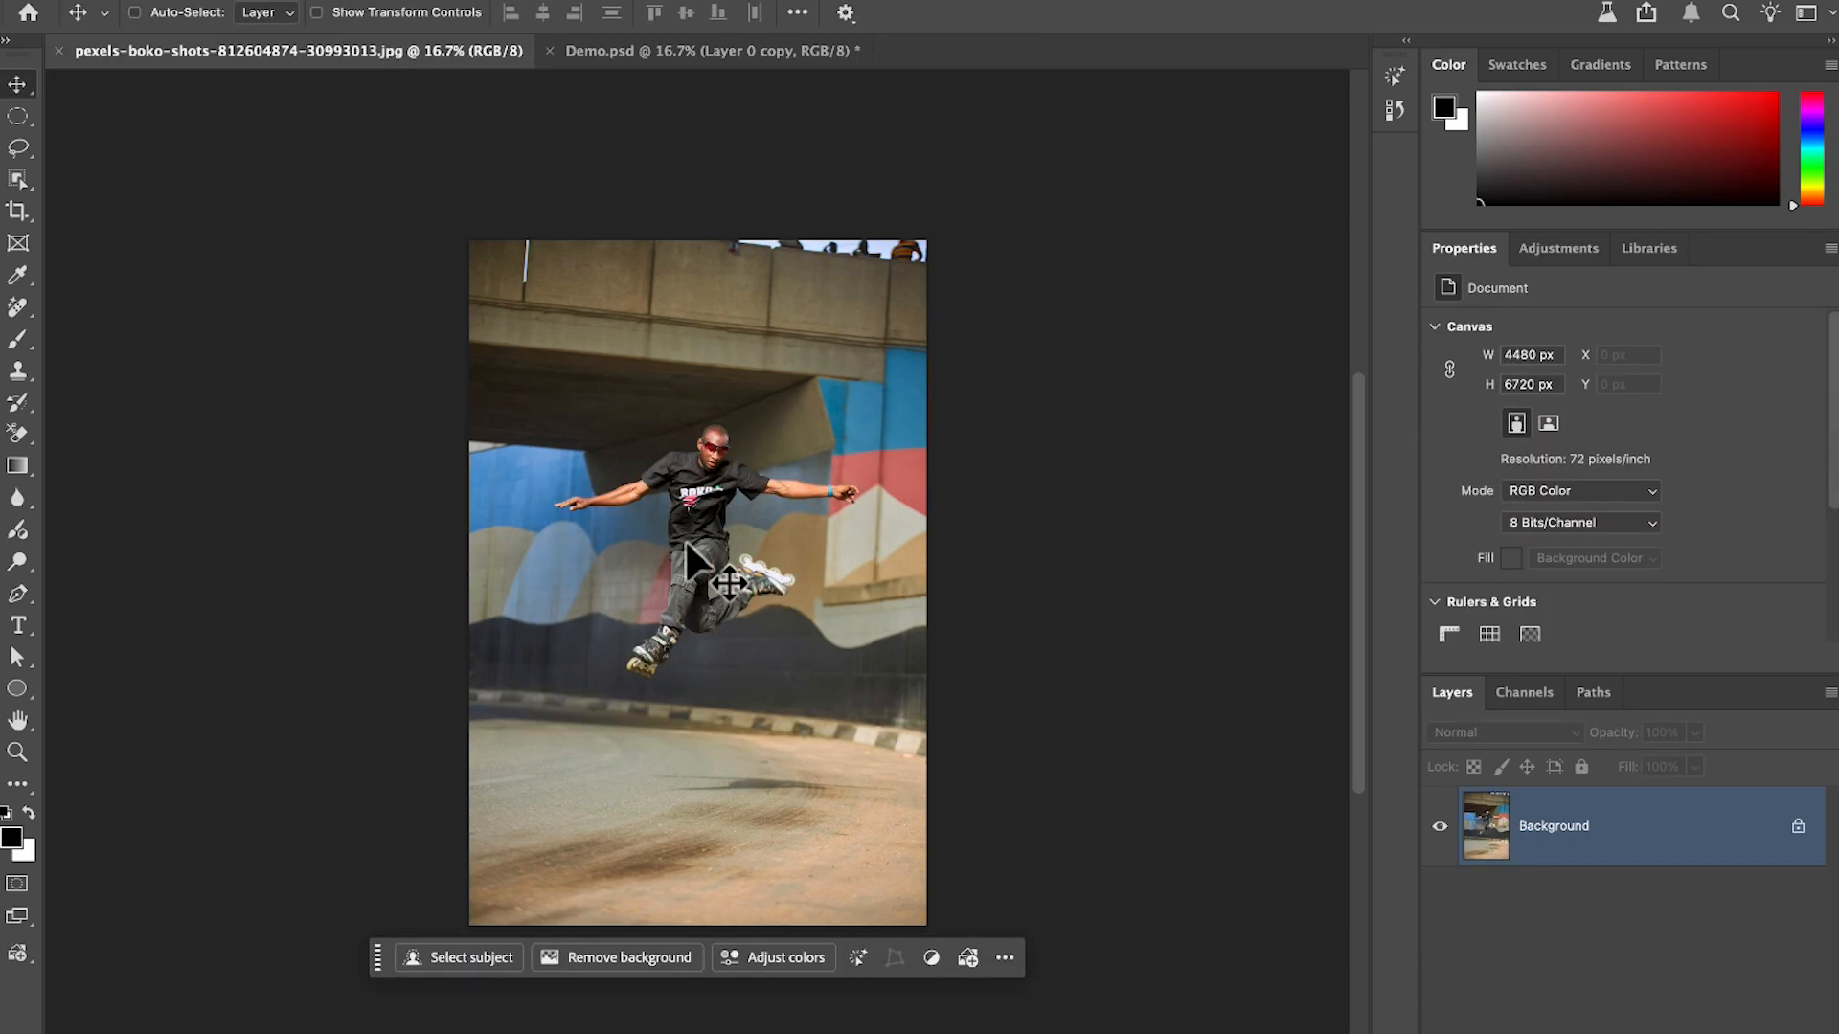
Unlock the photo's Background layer and rename it "bg"
left_click(1798, 826)
double_click(1545, 826)
type("bg")
key("Return")
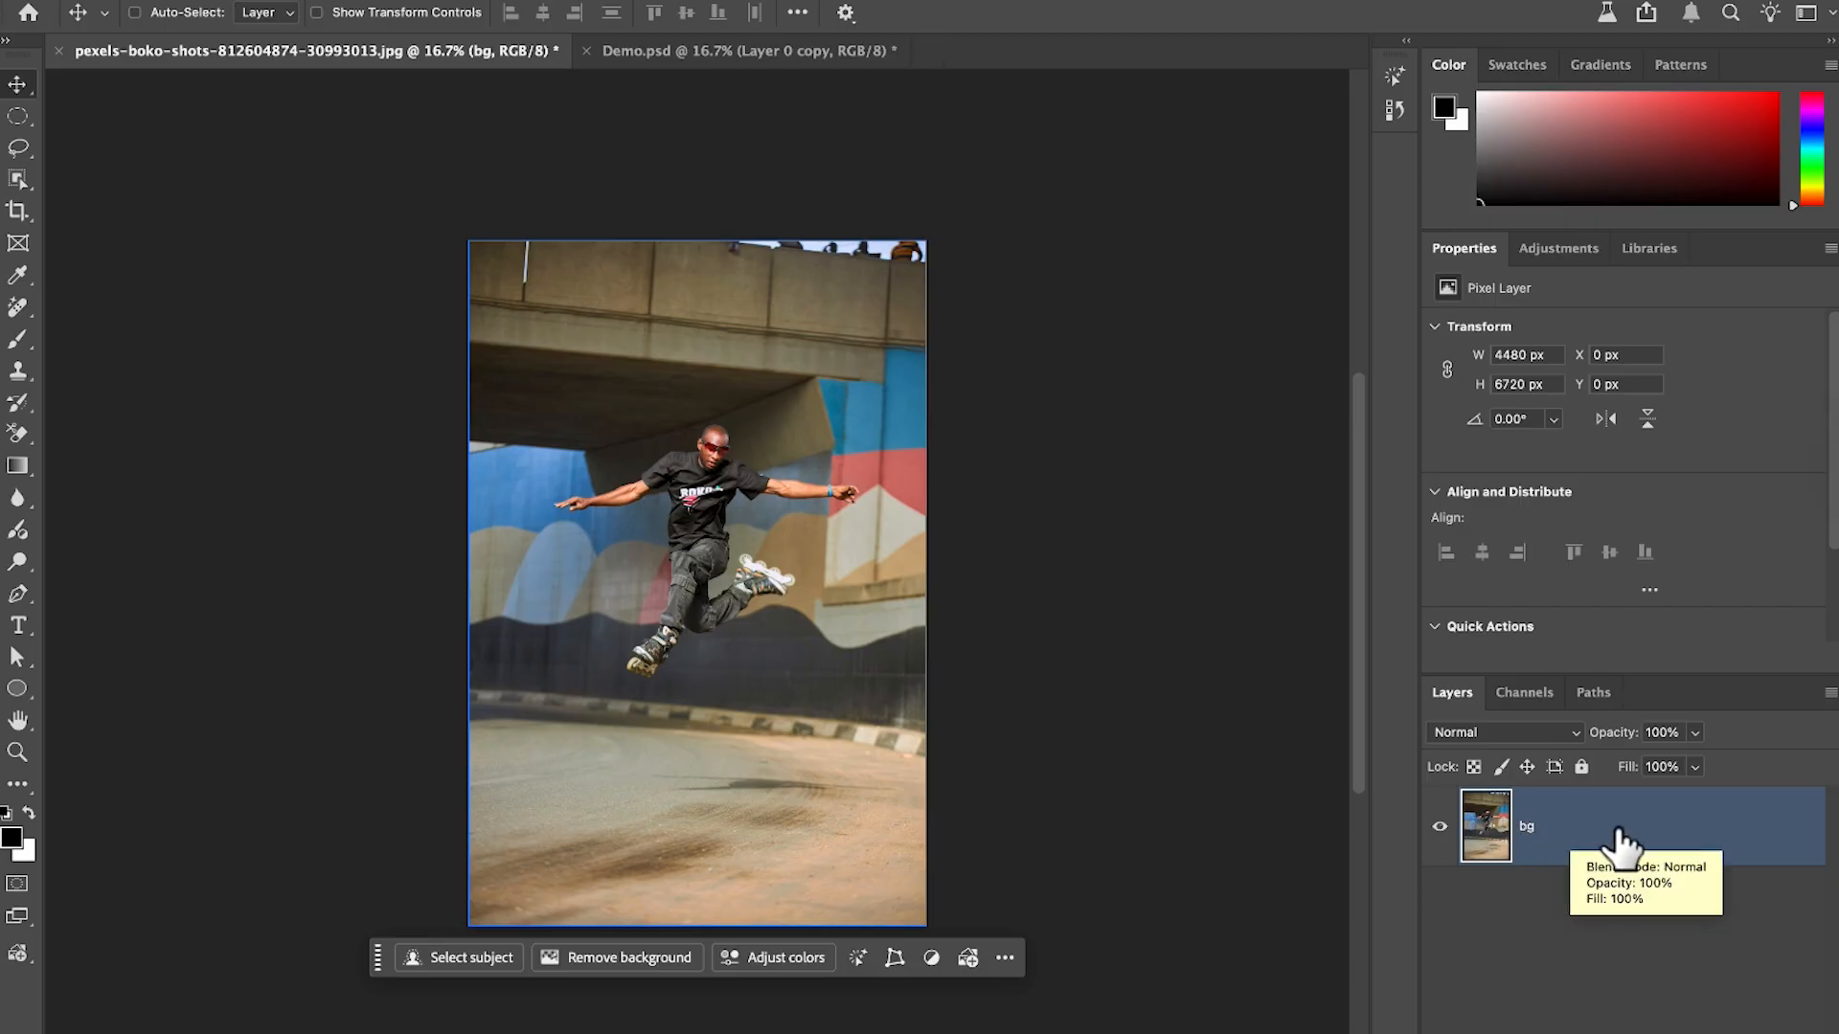
Duplicate the bg layer and name the copy "figure"
key("ctrl+j")
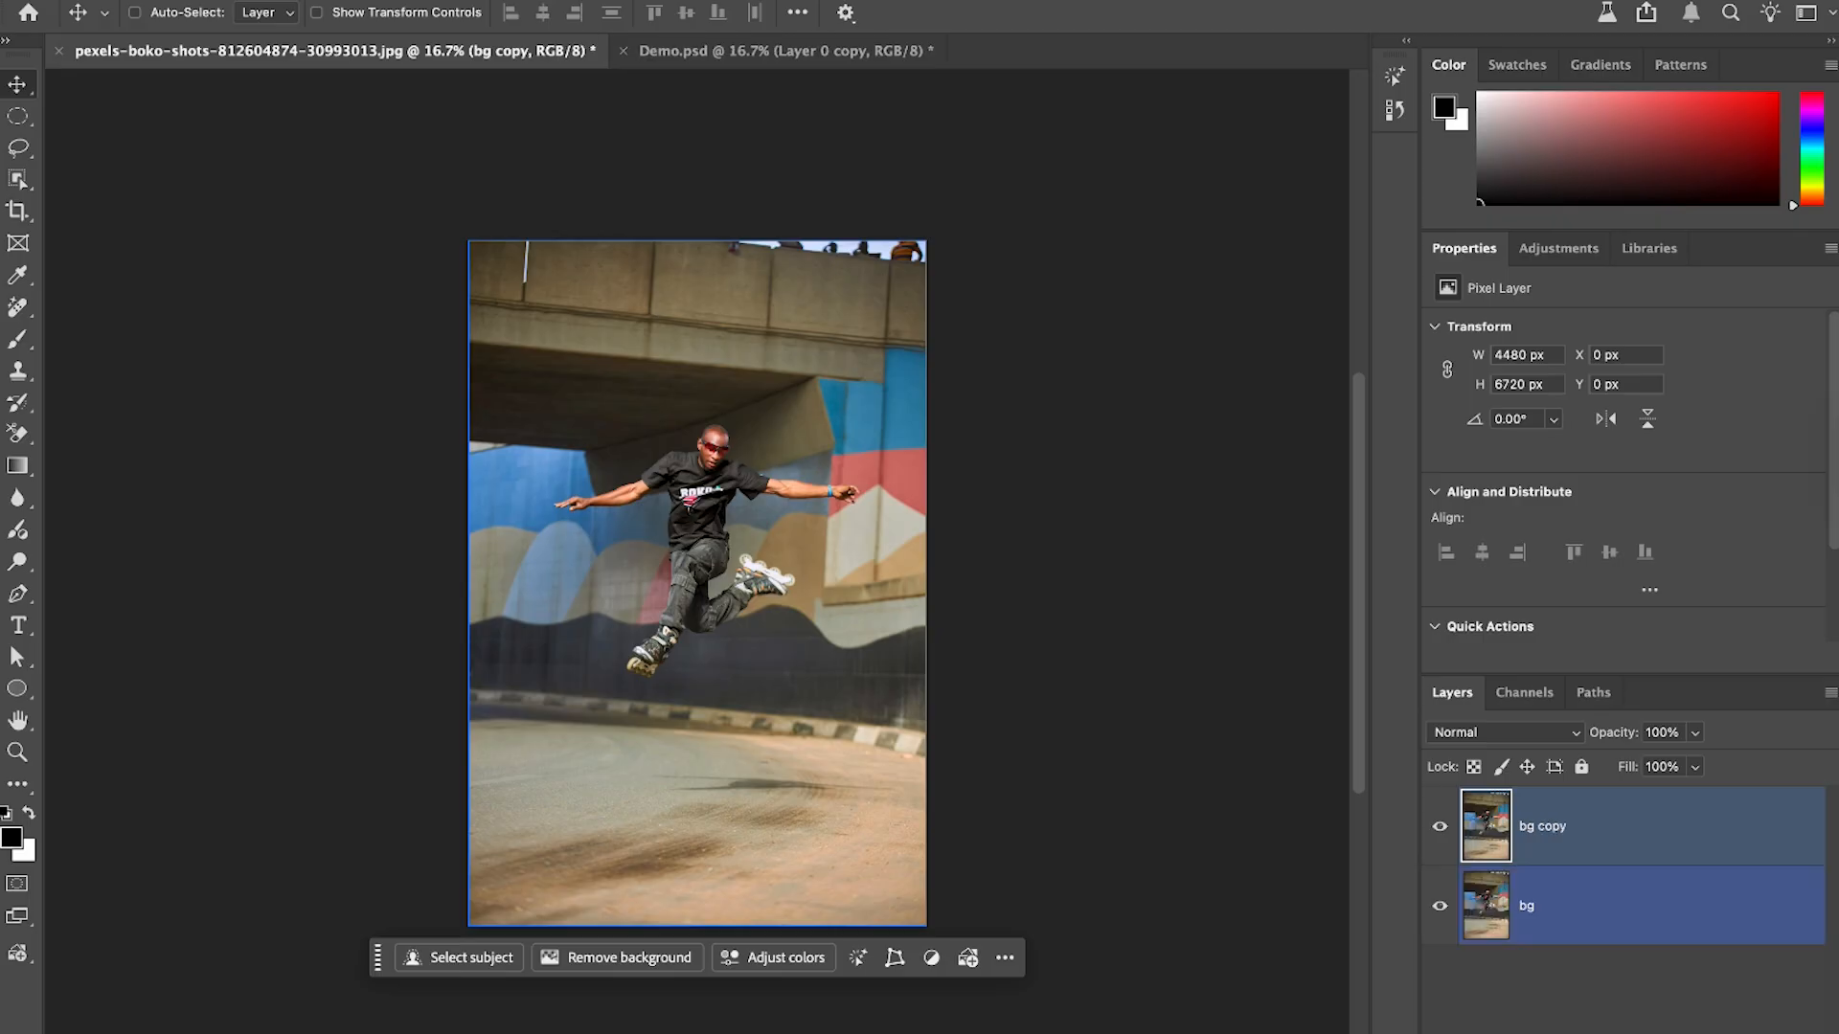
double_click(1542, 827)
type("fig")
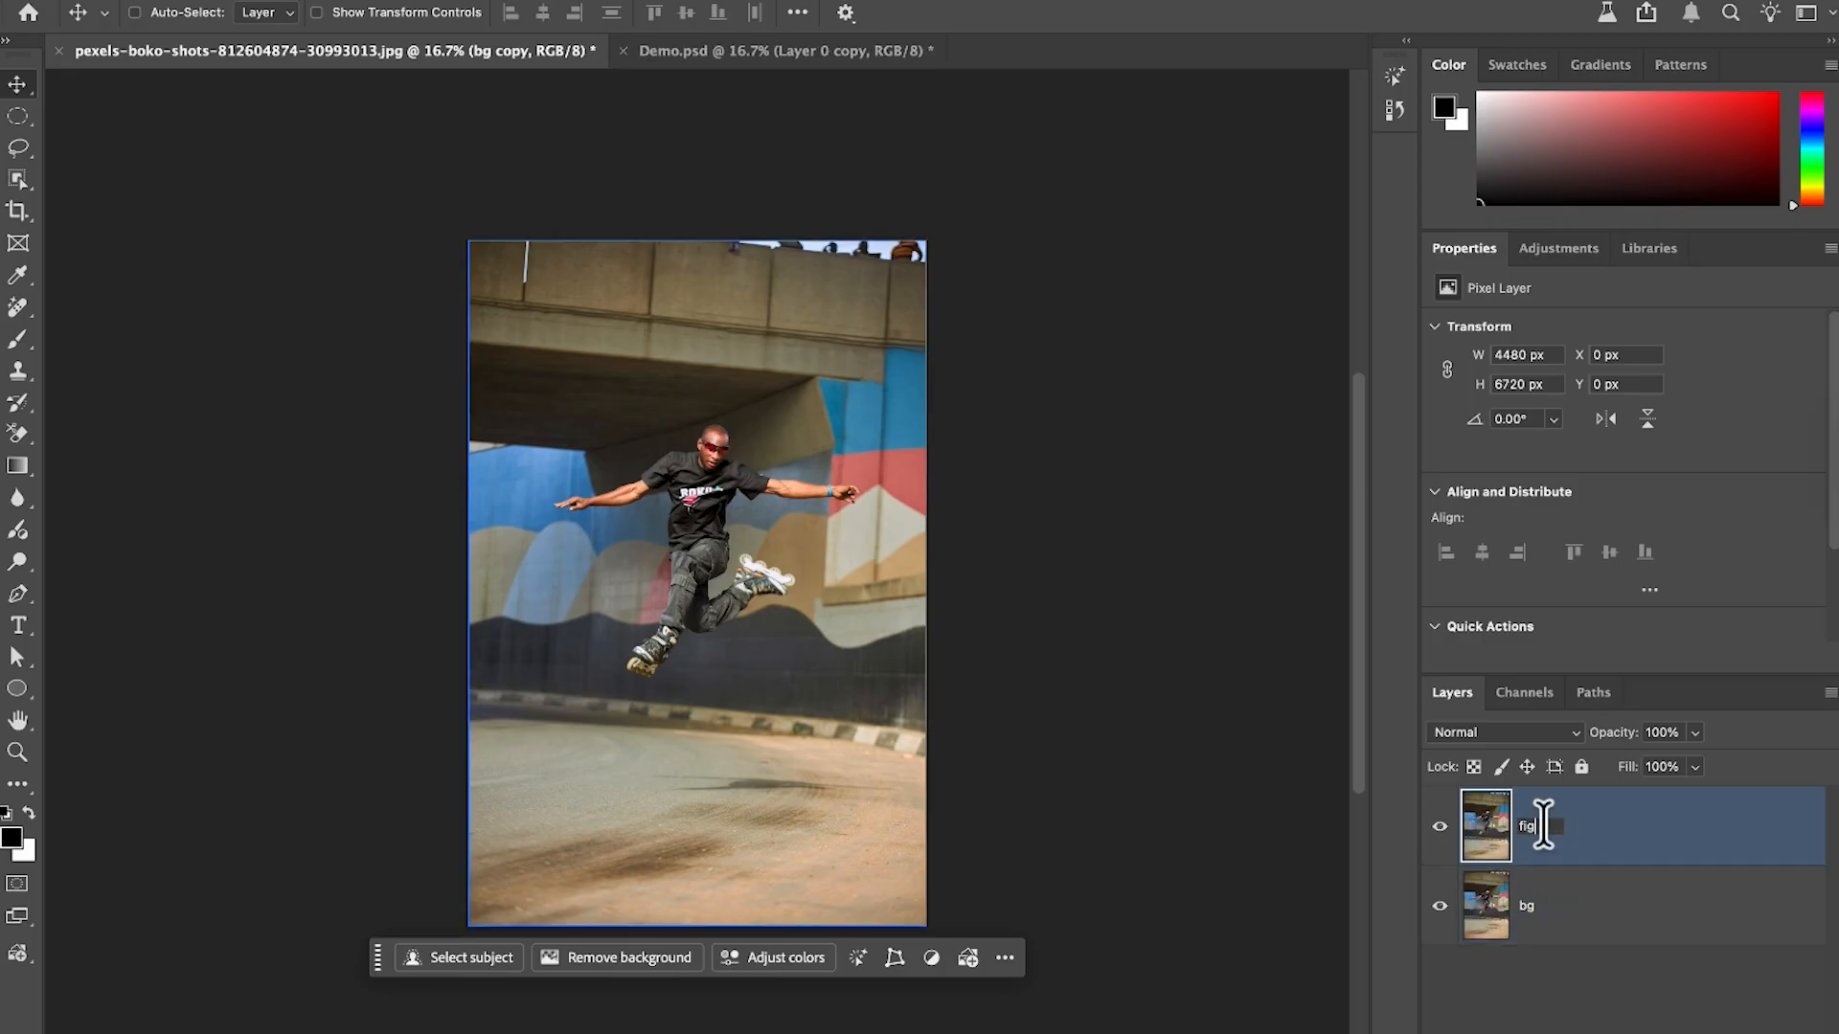
type("ure")
key("Return")
Hide the figure layer and draw a rectangular selection of about 3198 × 2738 px around the skater on the bg layer
left_click(1486, 923)
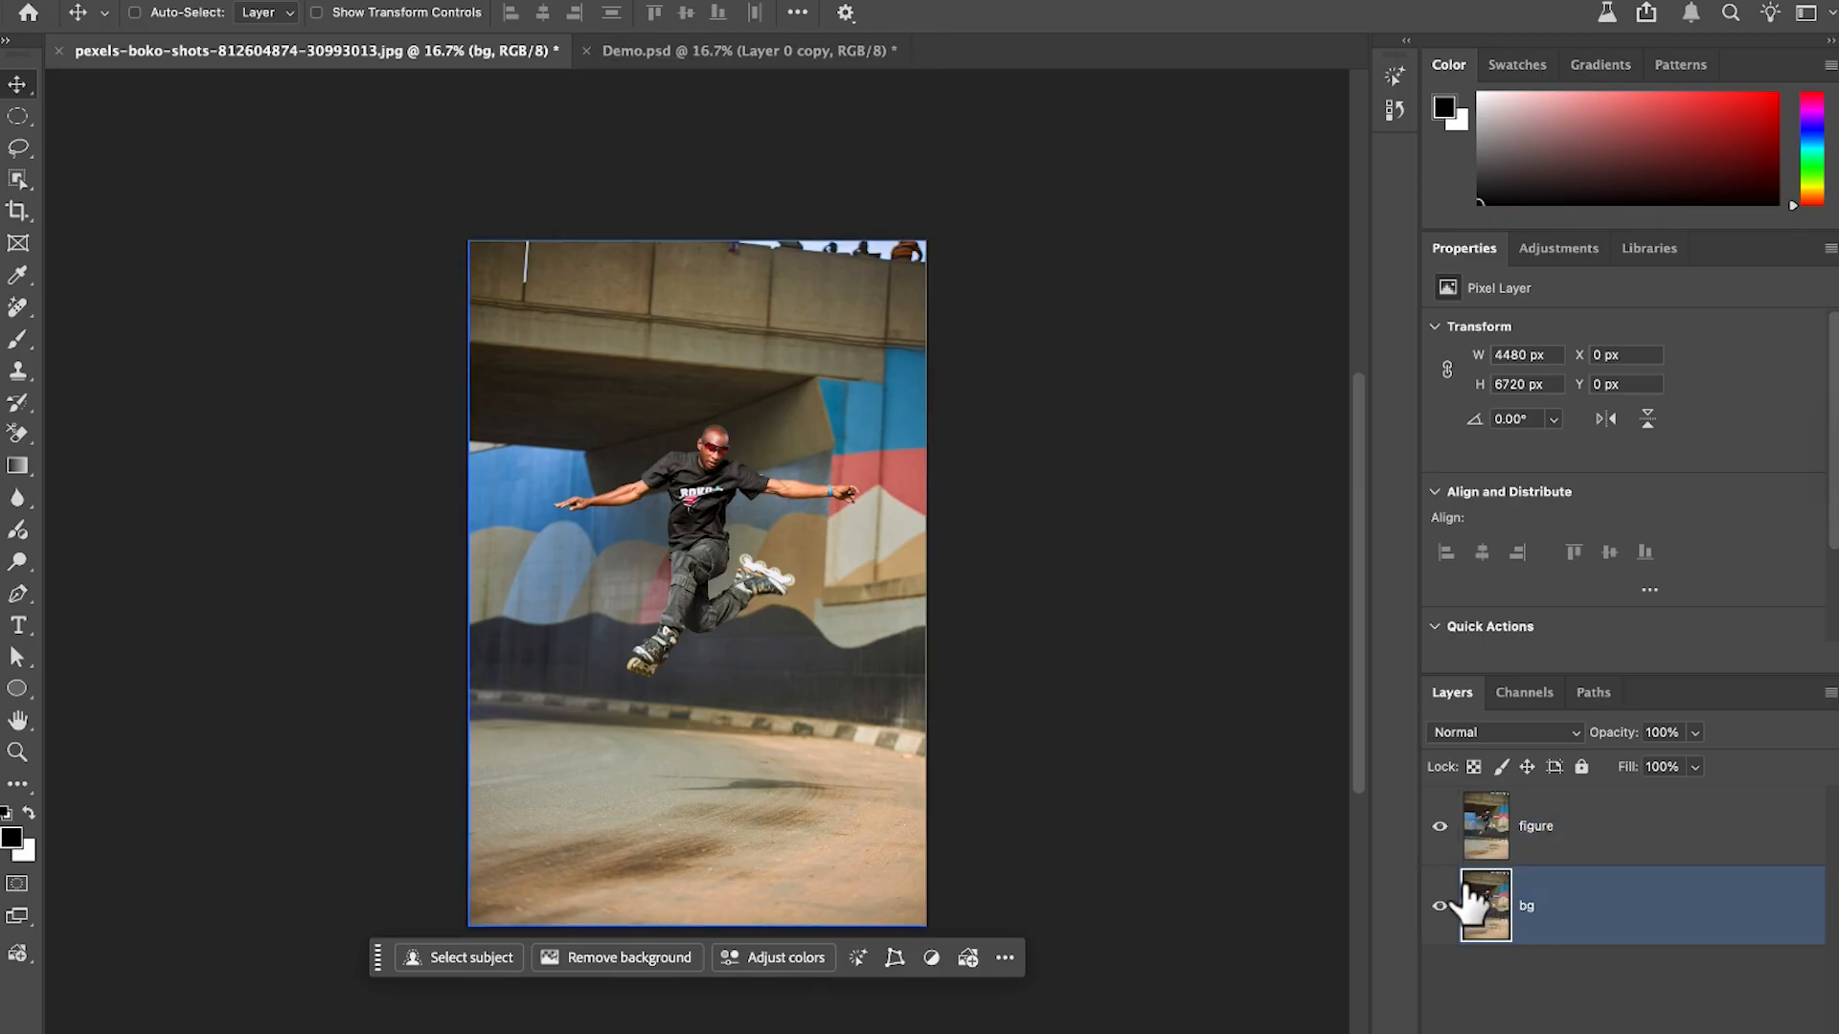
left_click(1440, 826)
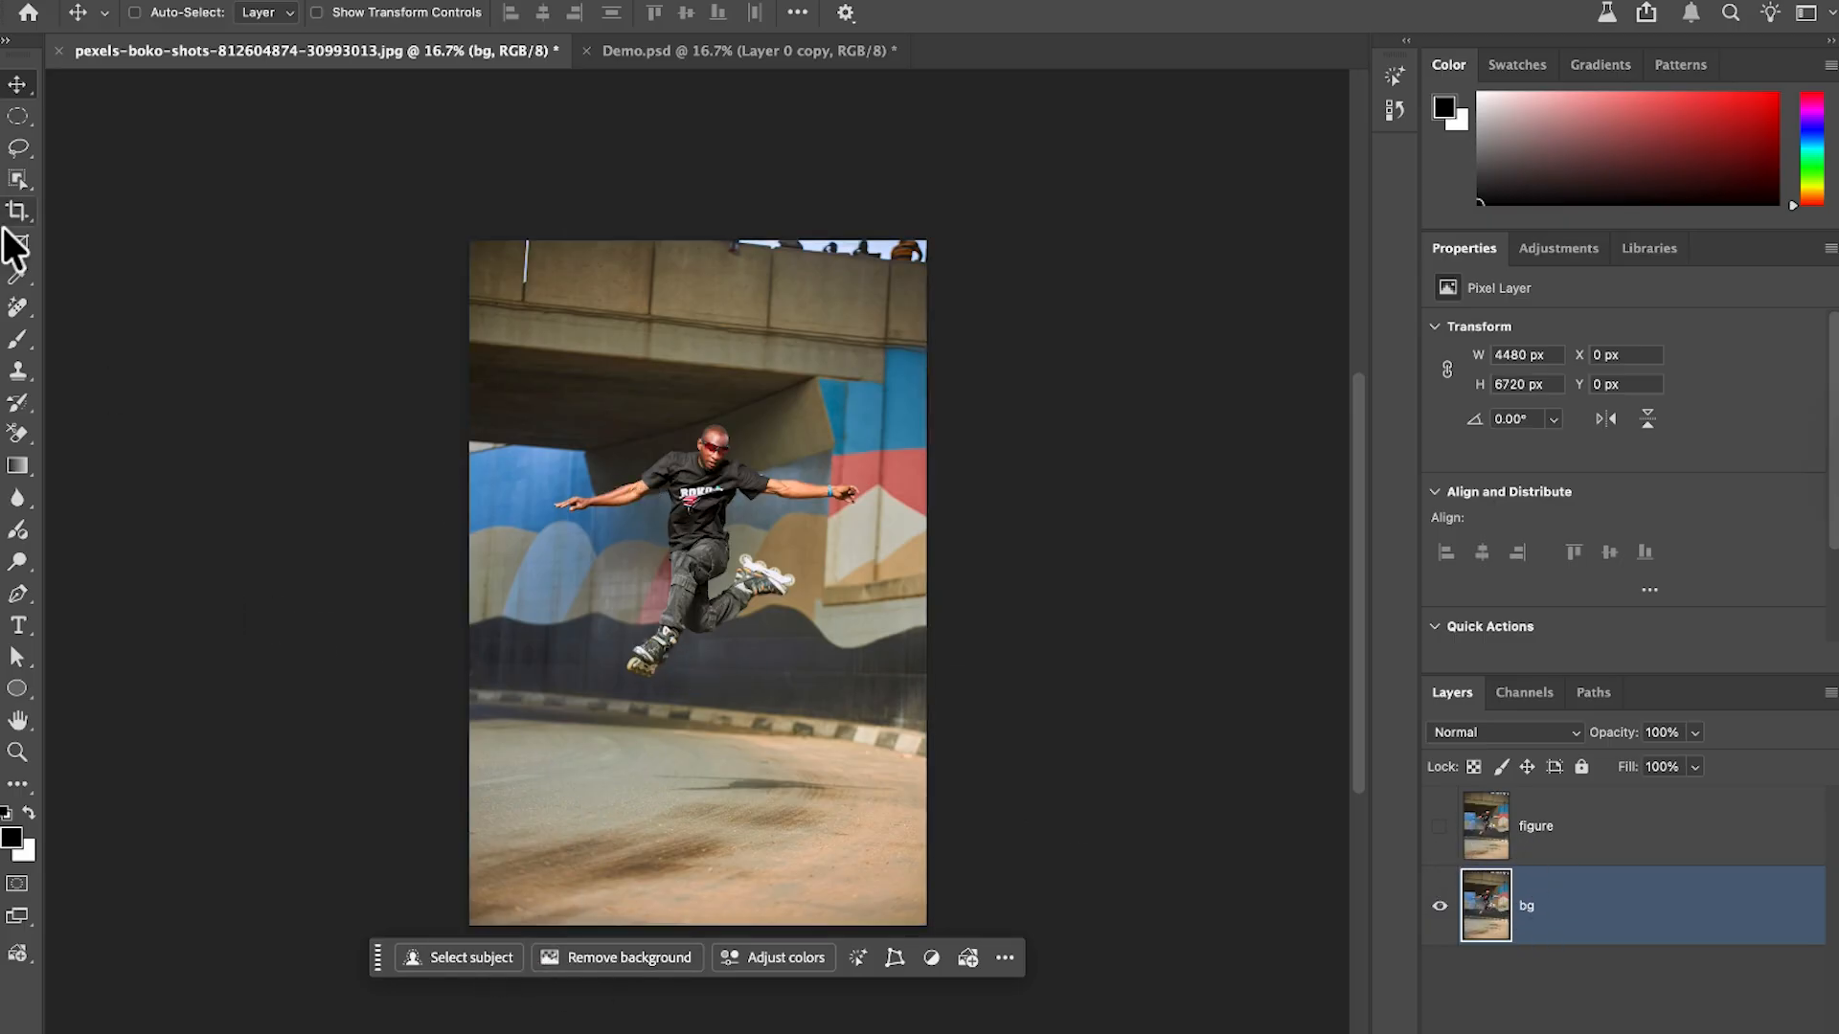
left_click(21, 116)
left_click(19, 86)
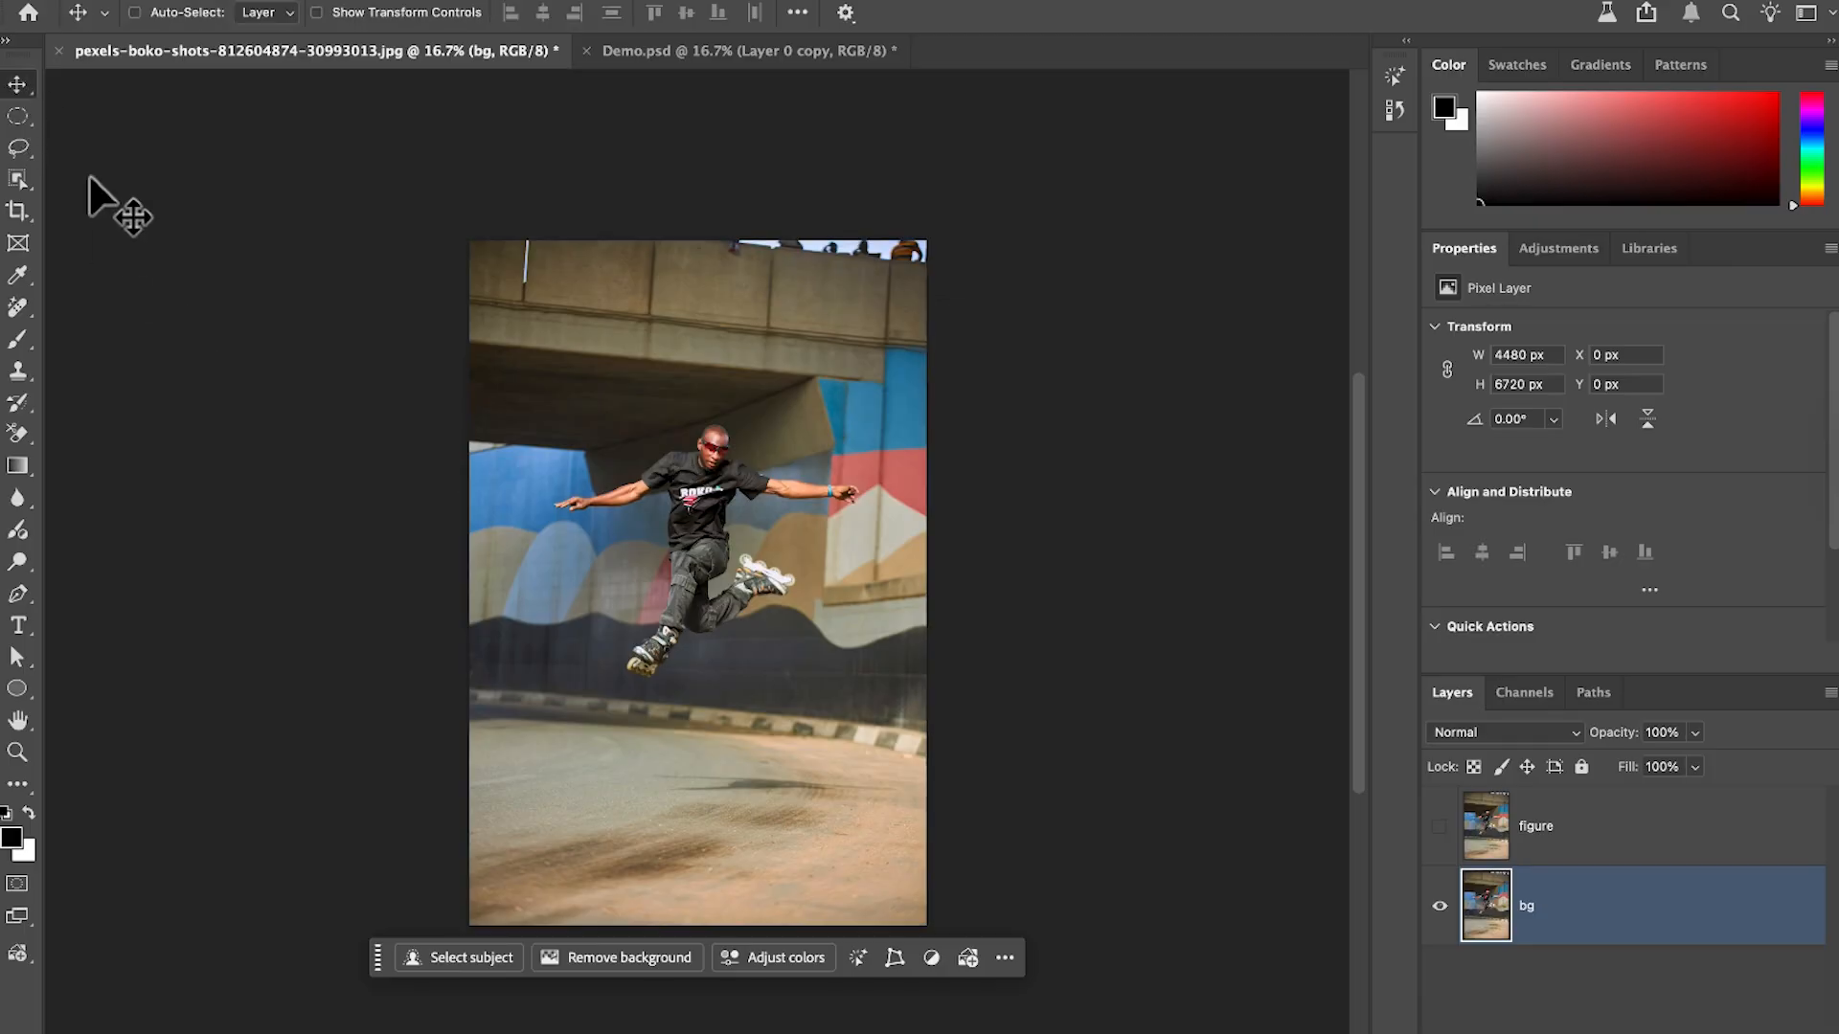
left_click(25, 151)
left_click(19, 129)
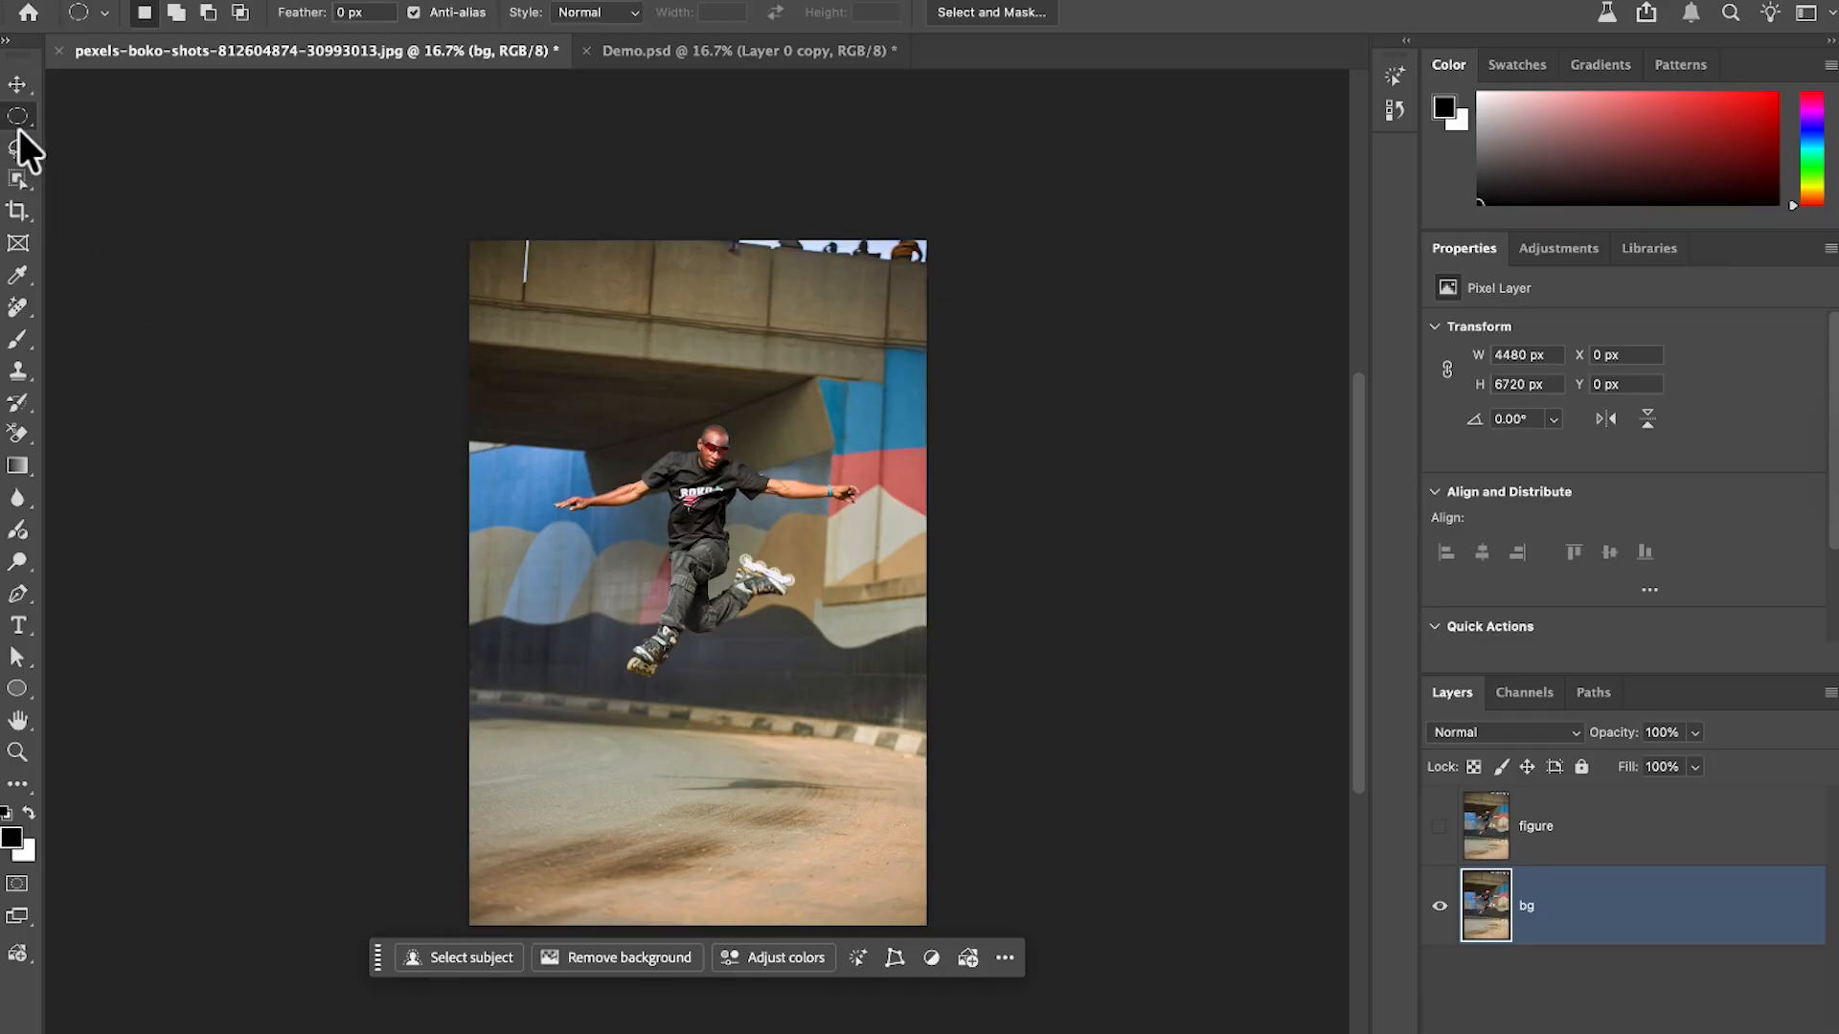
left_click(19, 129)
left_click(63, 123)
left_click_drag(551, 430, 875, 671)
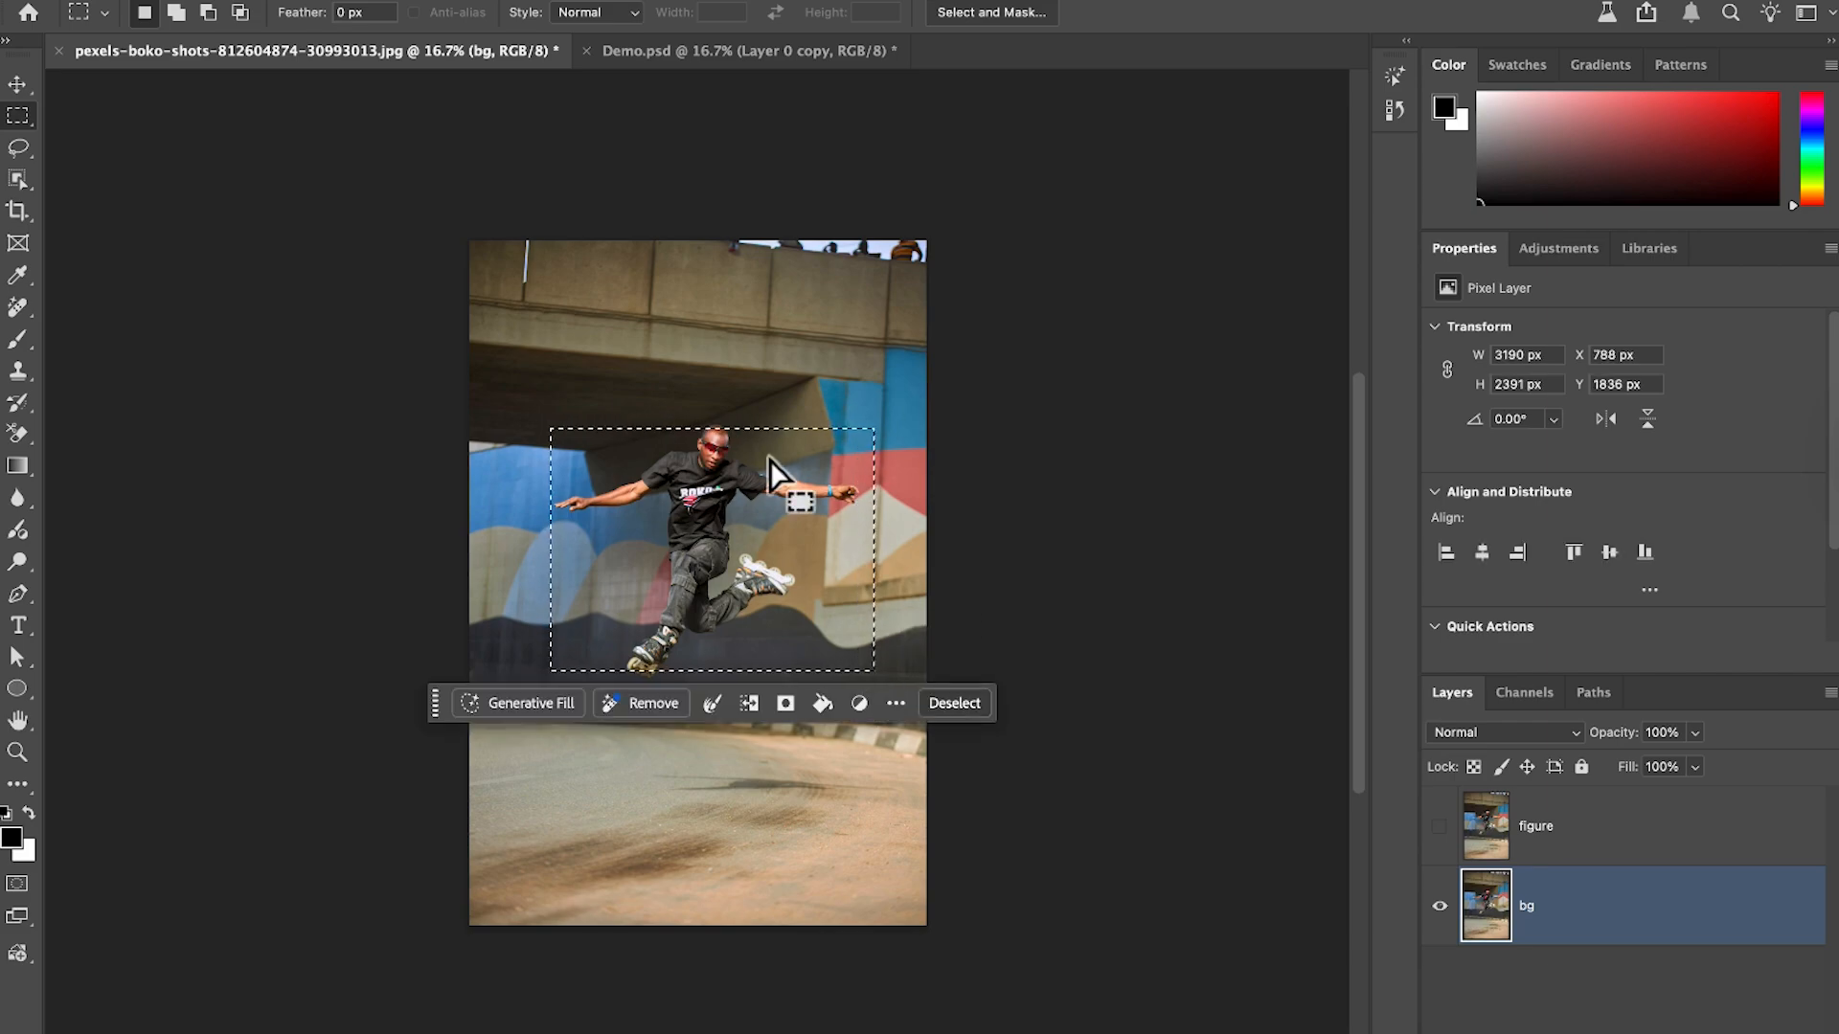
left_click(956, 704)
left_click_drag(543, 397, 869, 676)
Remove the skater with Generative Fill using the prompt "remove figure", and merge the generated layer into bg
left_click(525, 707)
type("remove figure")
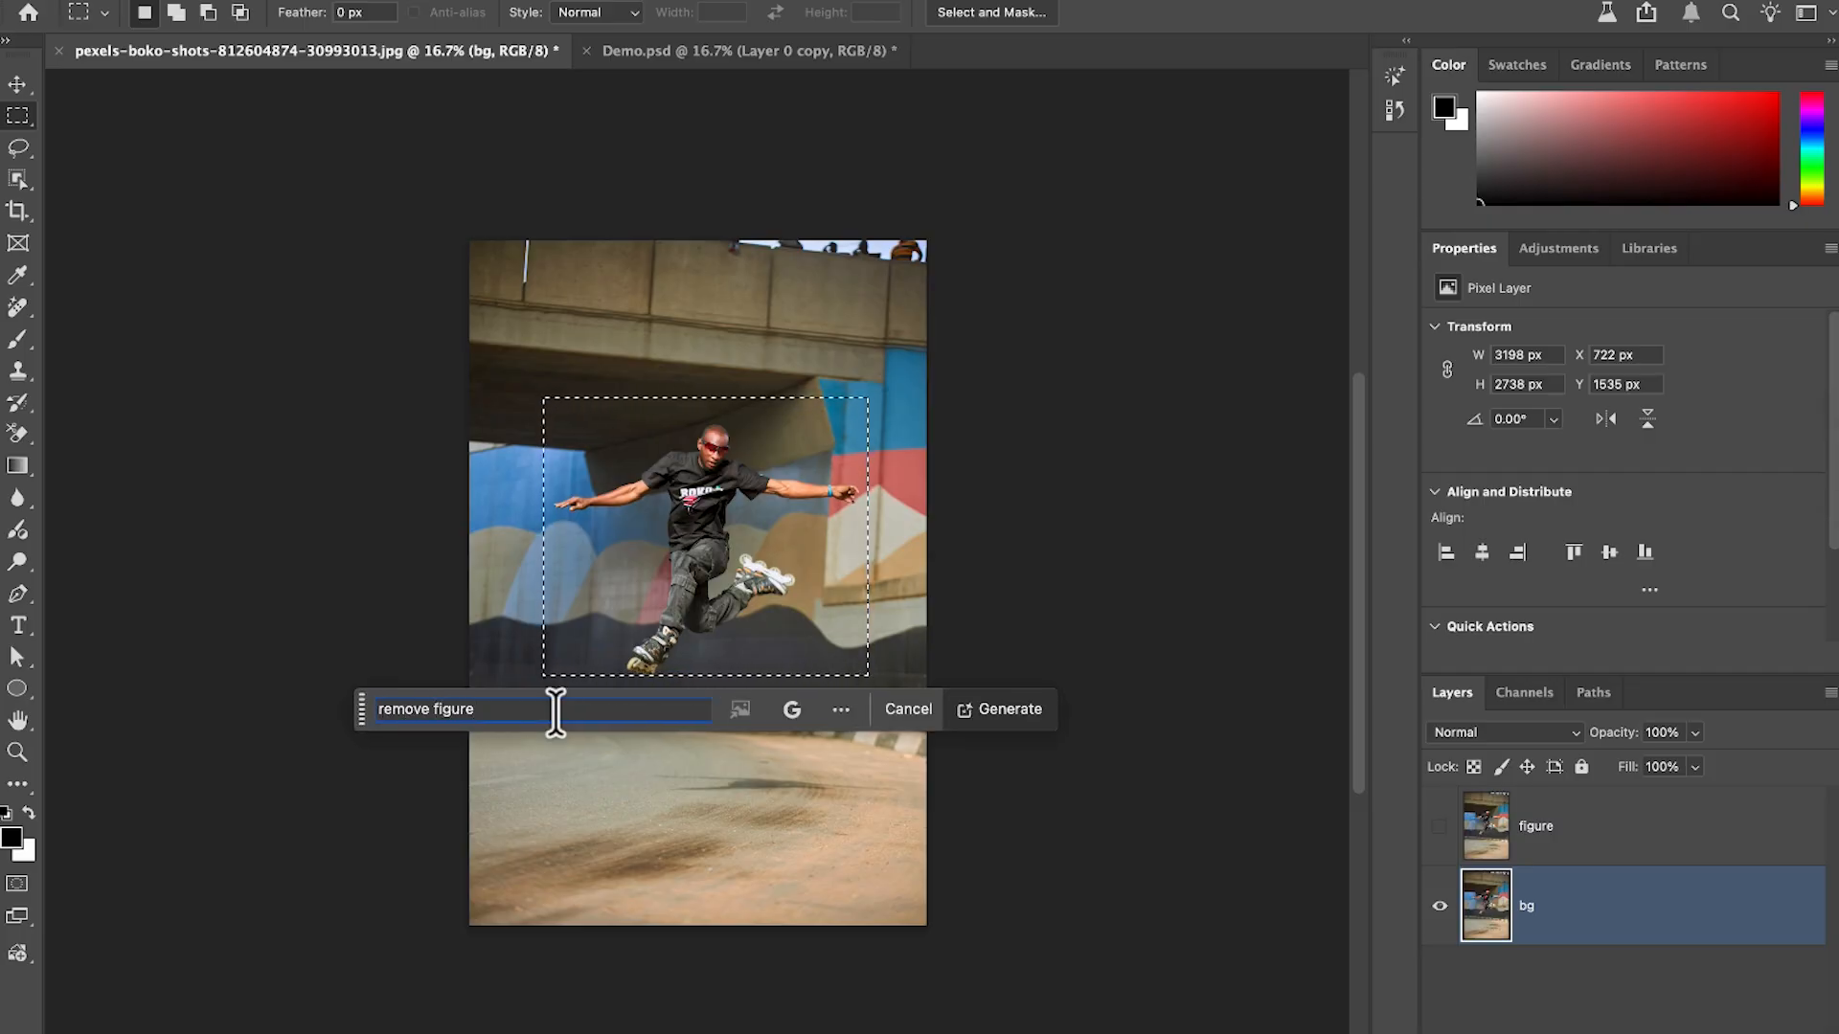
key("Return")
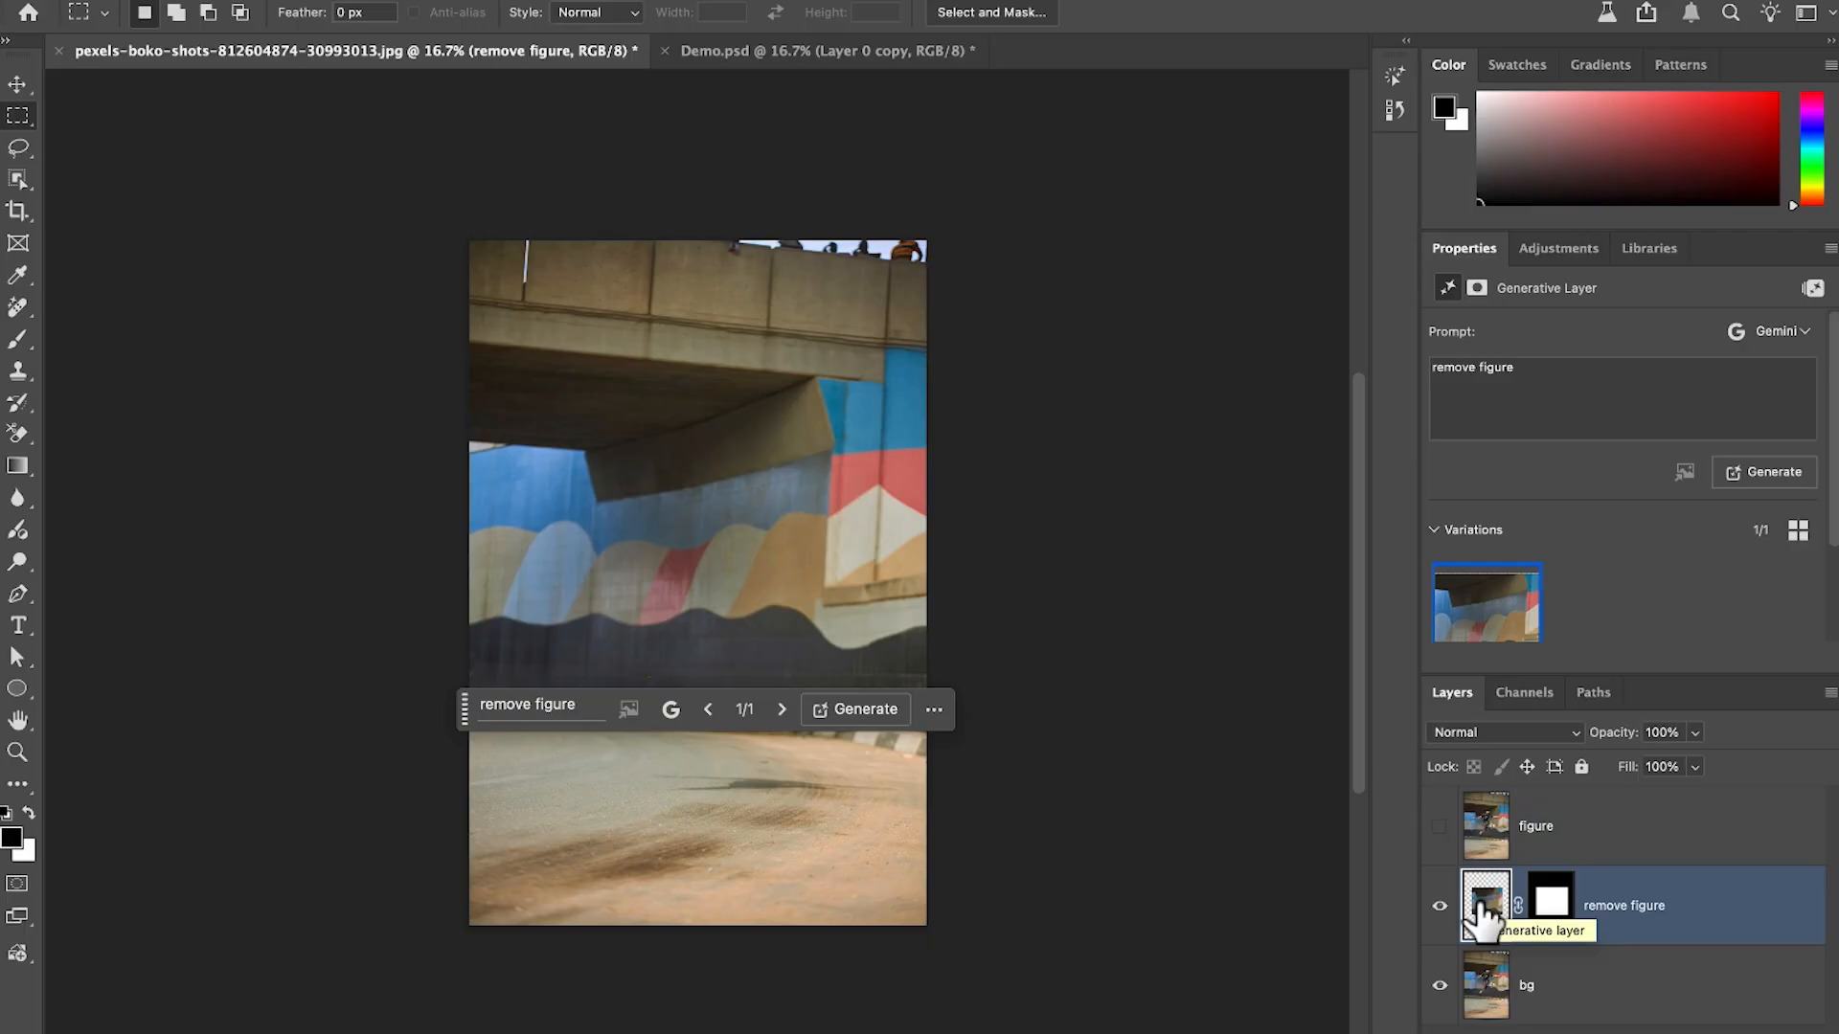
key("Delete")
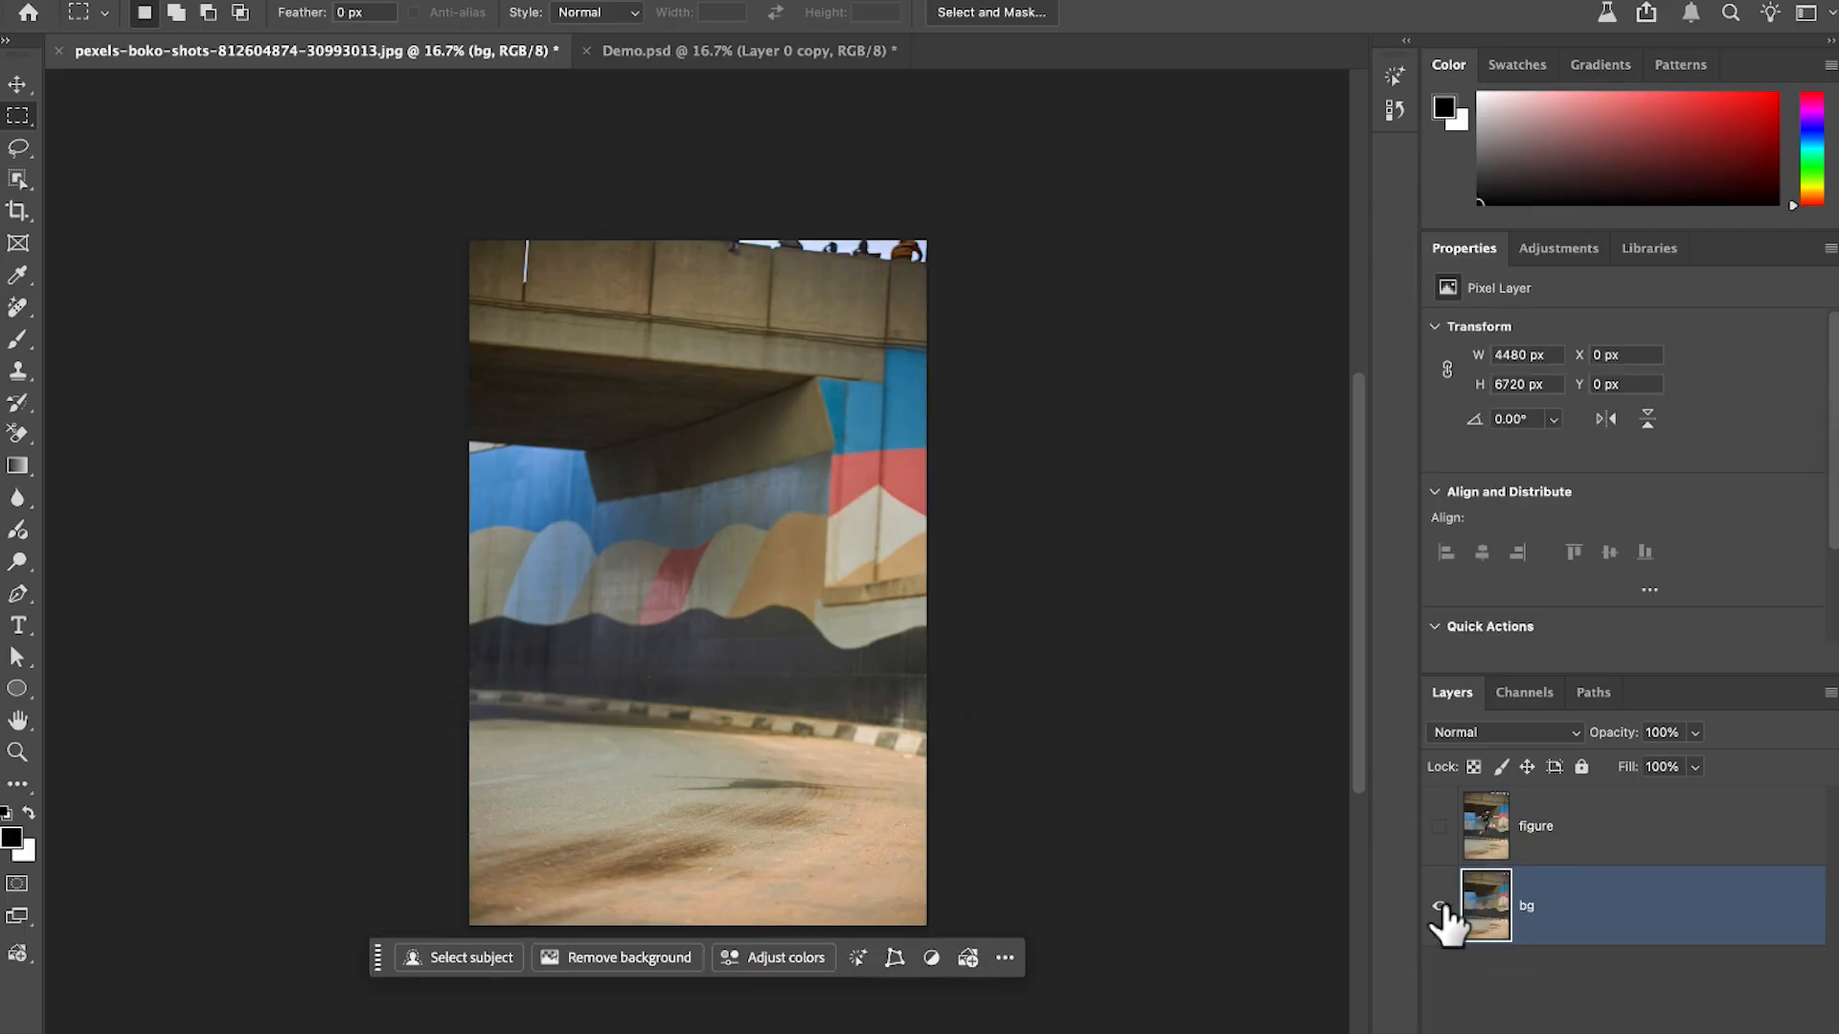
Toggle the bg layer's visibility to check the skater's removal, and show the figure layer again
left_click(1440, 905)
left_click(1440, 905)
left_click(1440, 905)
left_click(1440, 905)
left_click(1441, 827)
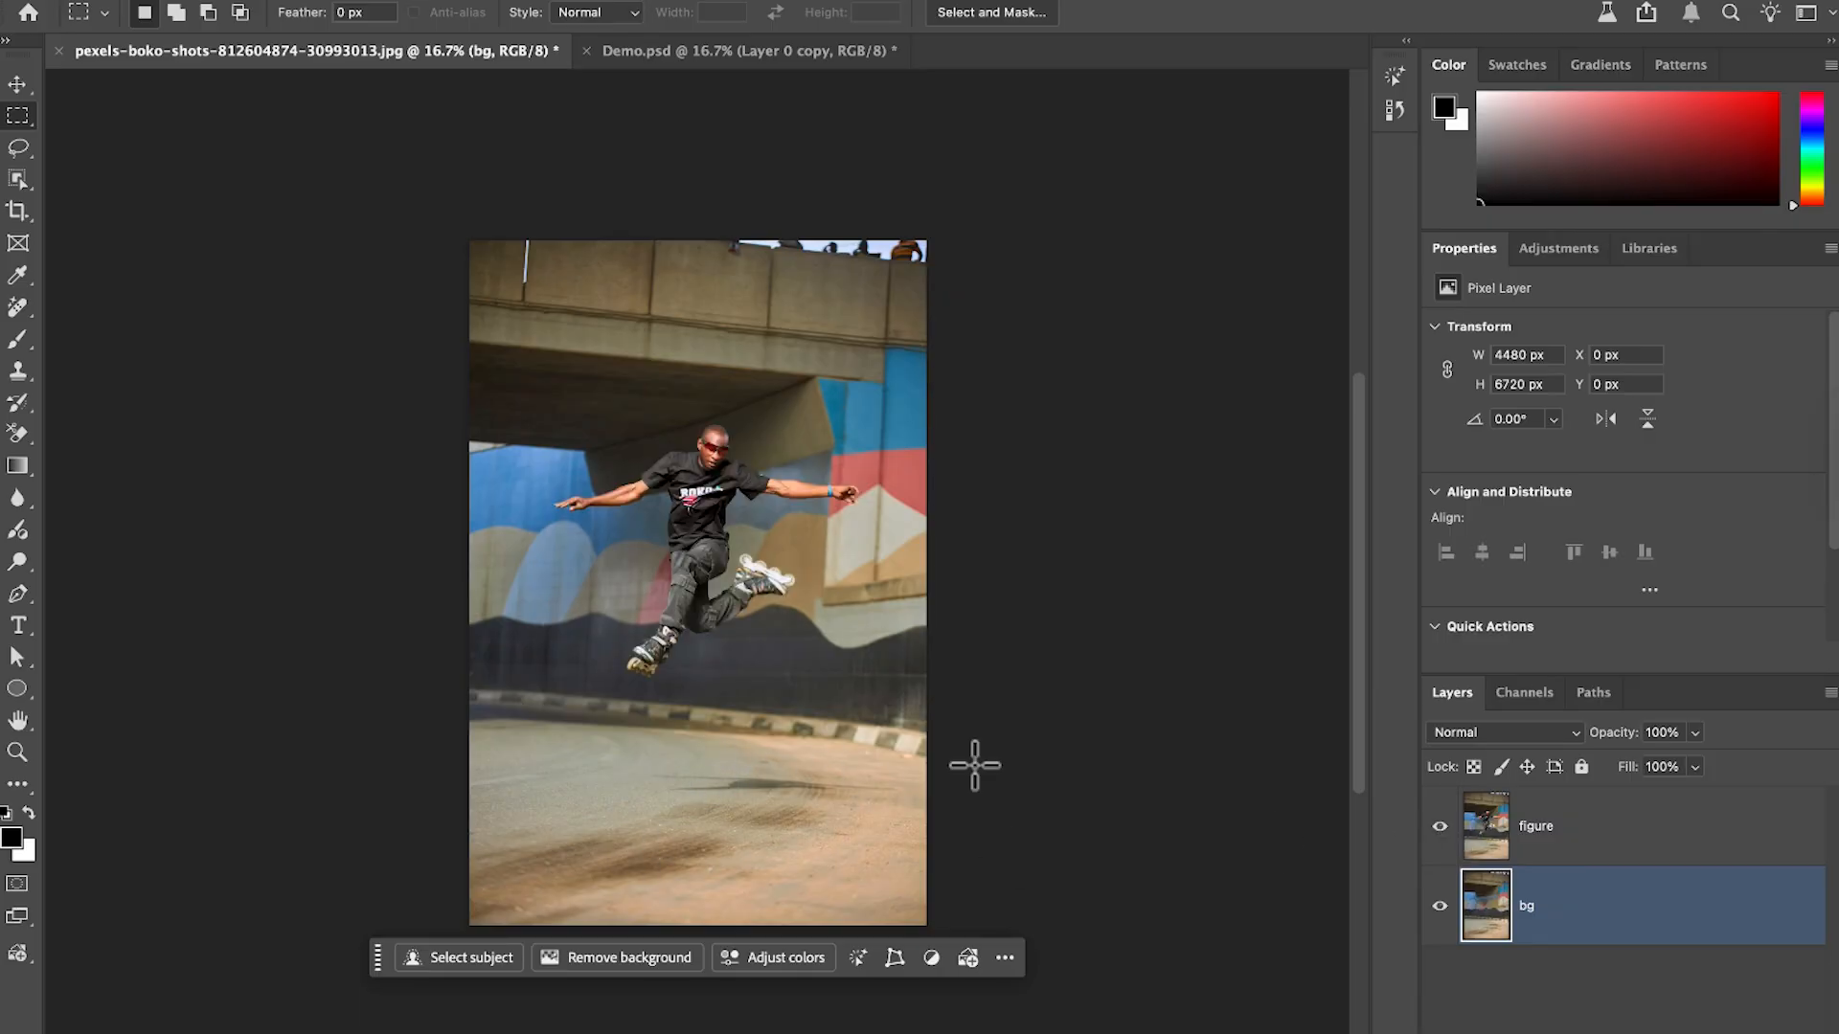
Use Rotate Object on the figure layer to turn the skater about 39° horizontally and tilt him about 8°
left_click(1605, 794)
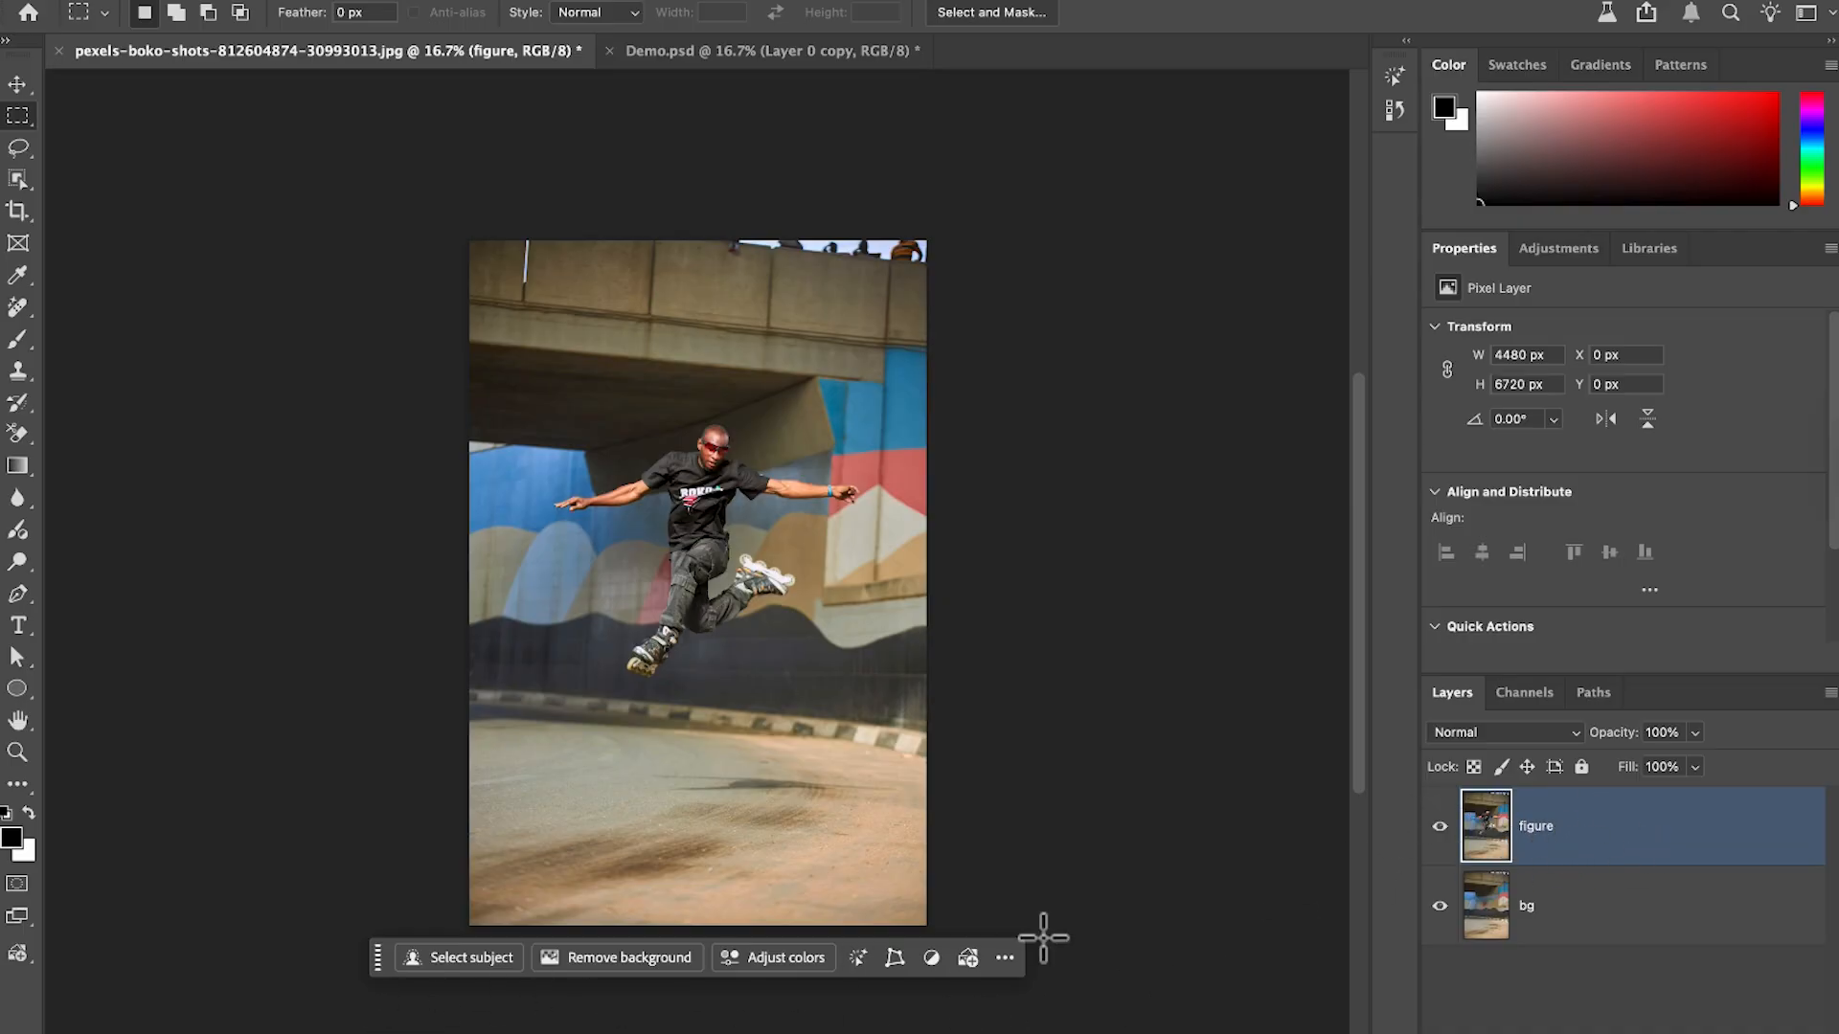
left_click(893, 958)
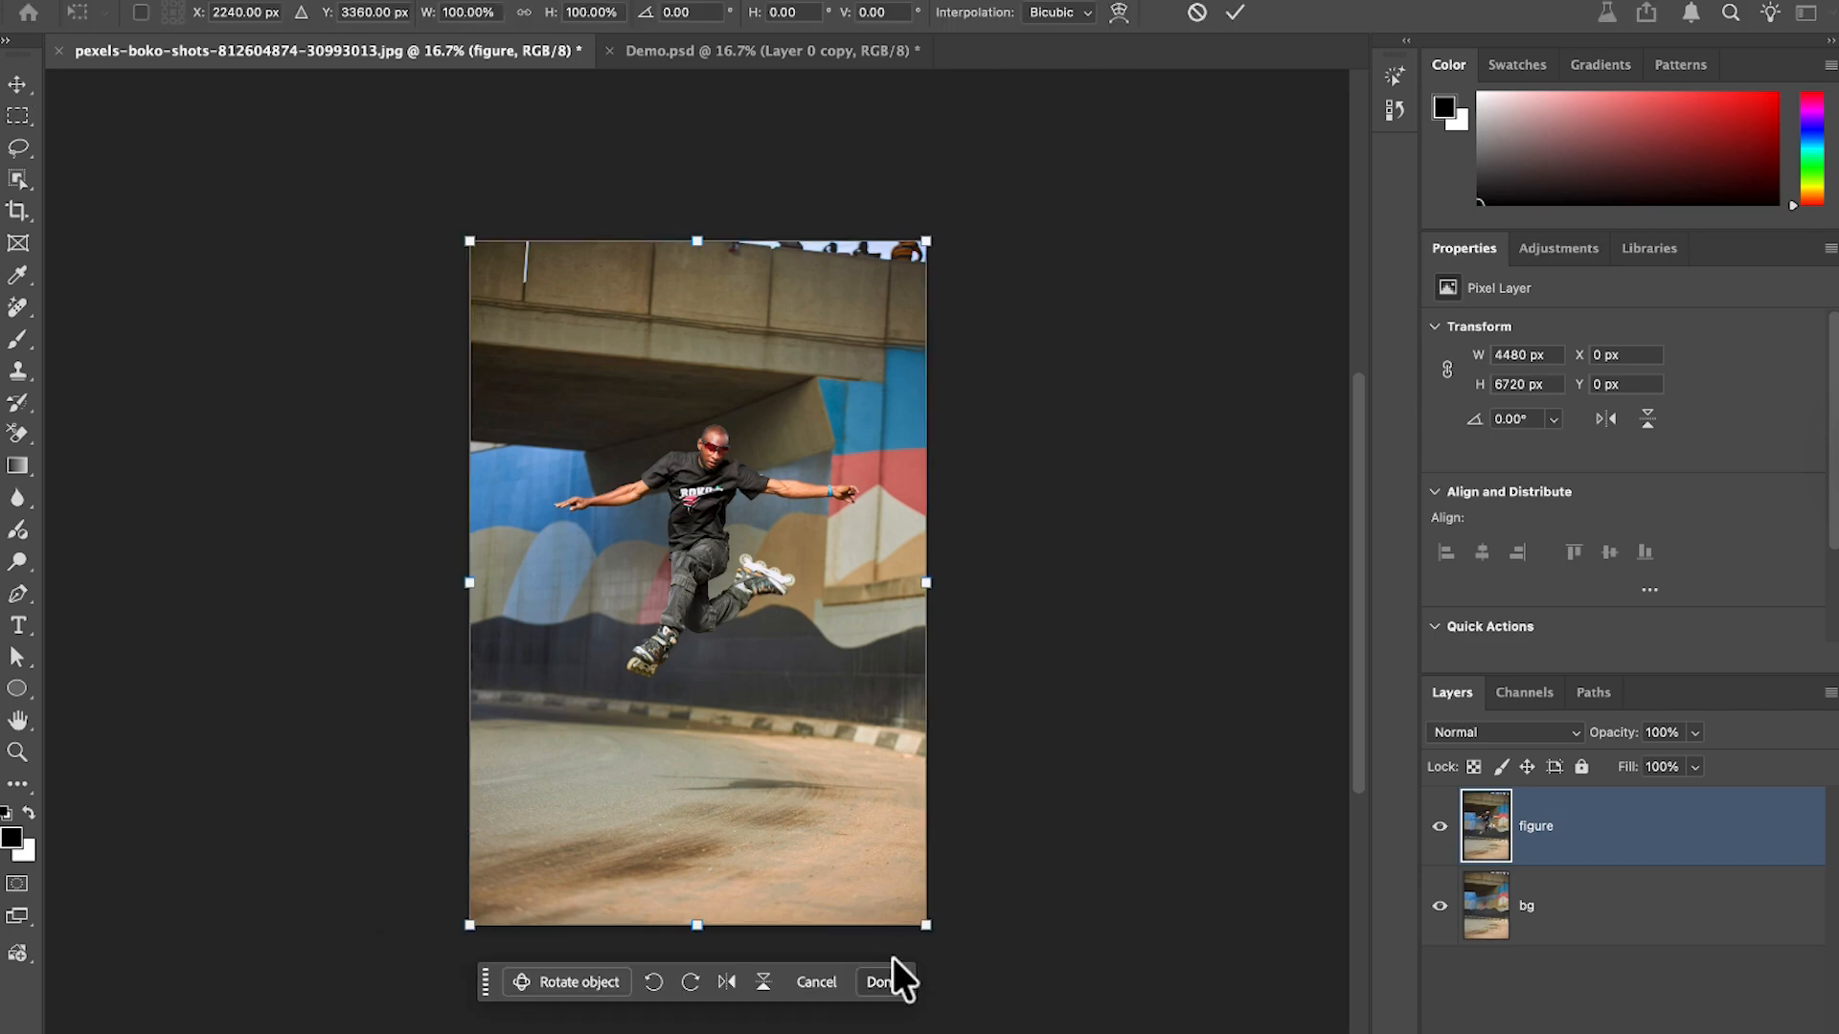
left_click(524, 985)
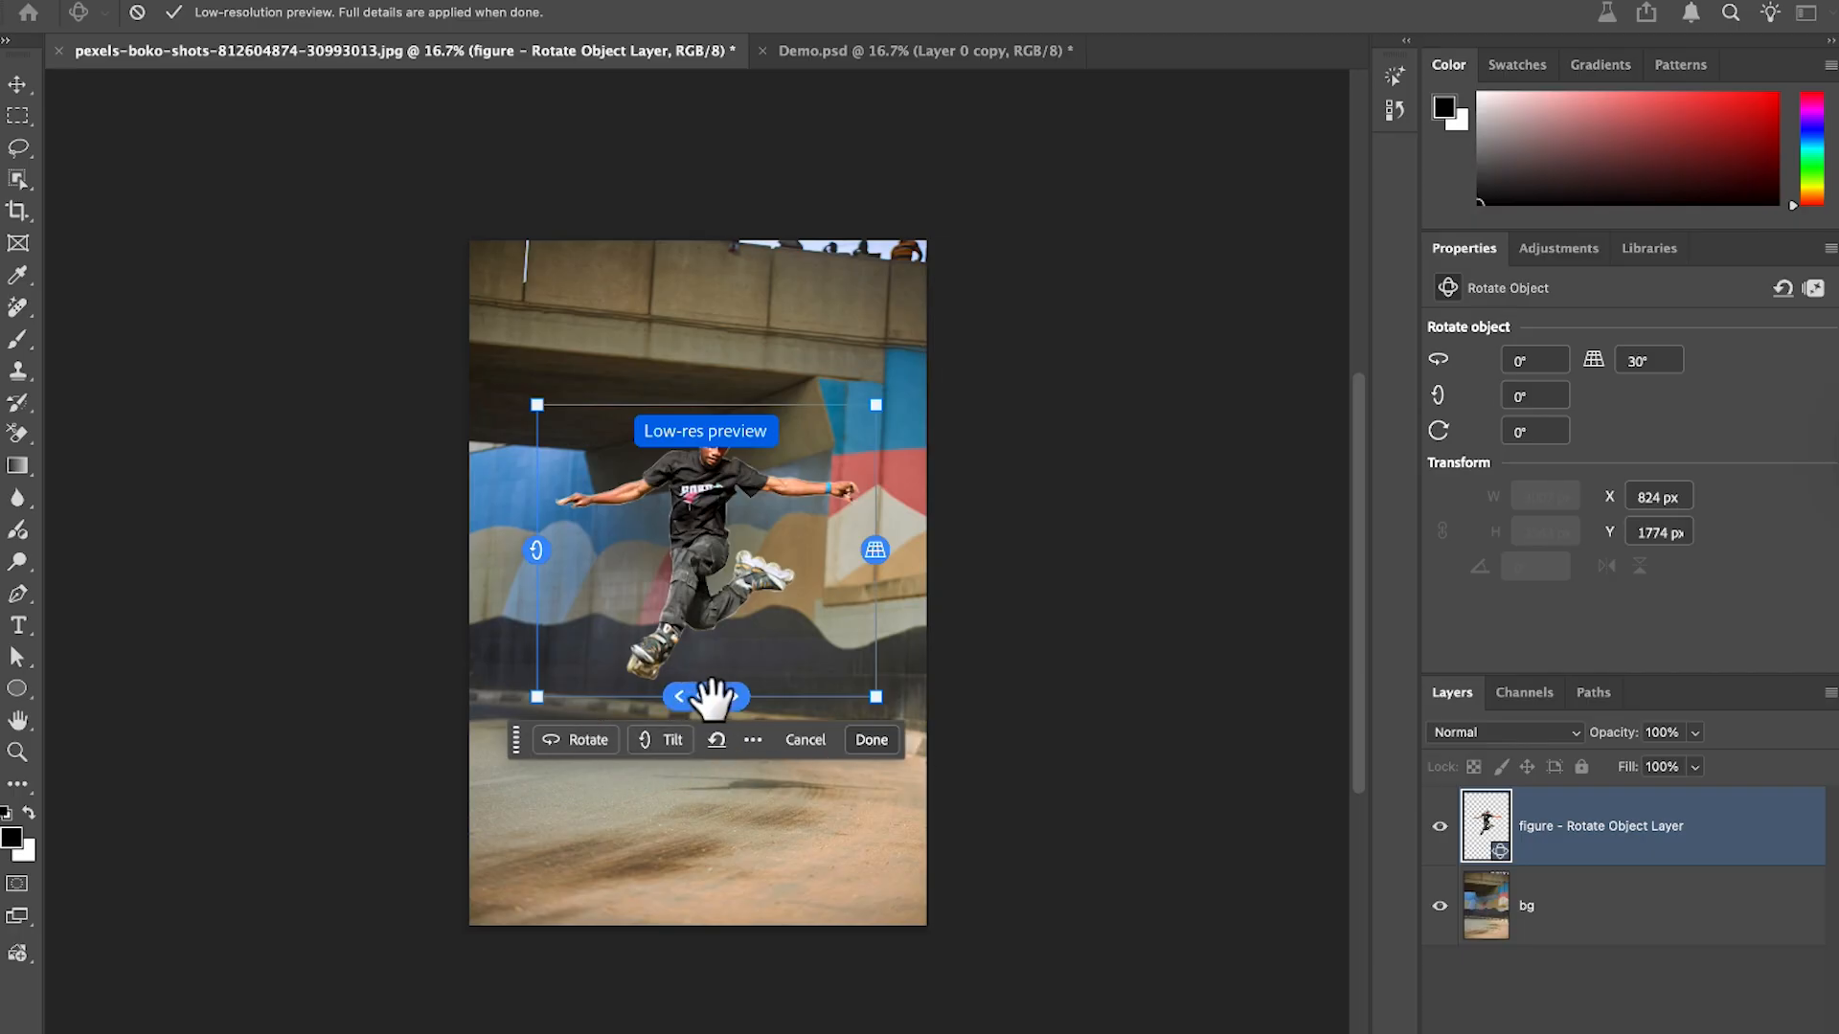
left_click_drag(706, 698, 792, 632)
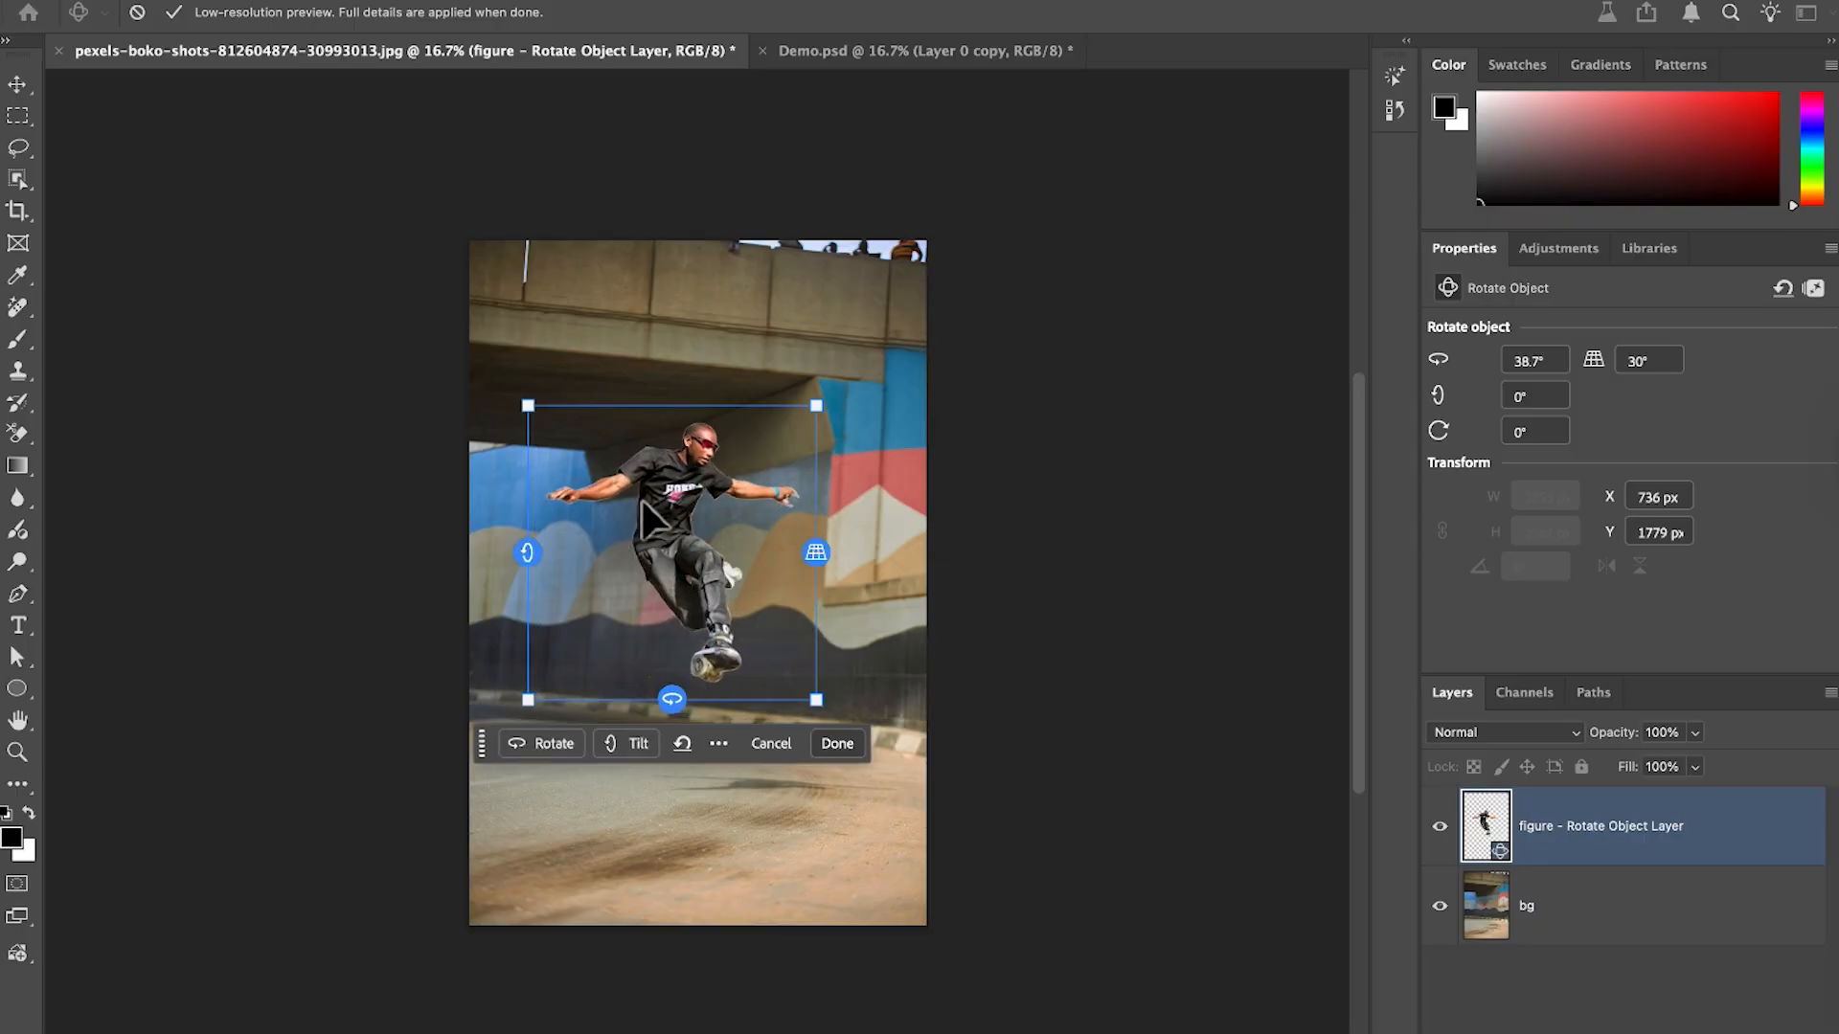
mouse_move(528, 552)
left_mouse_down()
mouse_move(534, 492)
mouse_move(553, 577)
left_mouse_up()
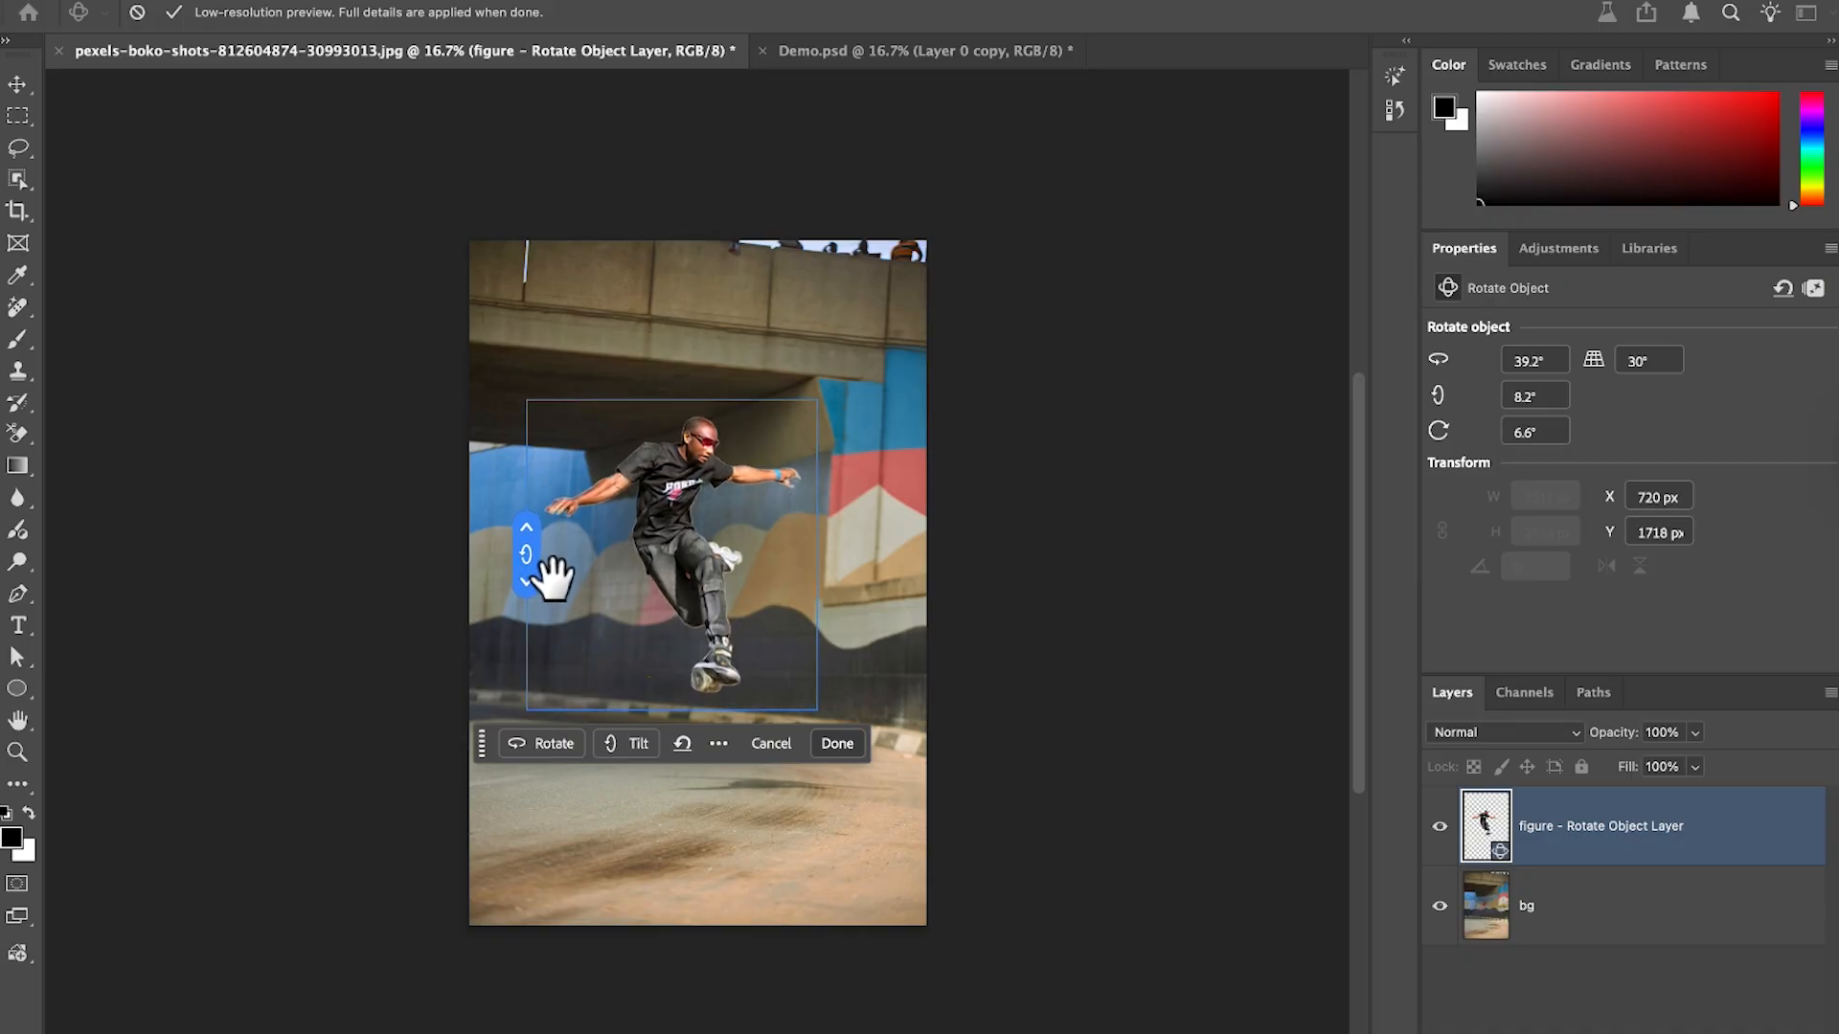
left_click(532, 755)
left_click(623, 754)
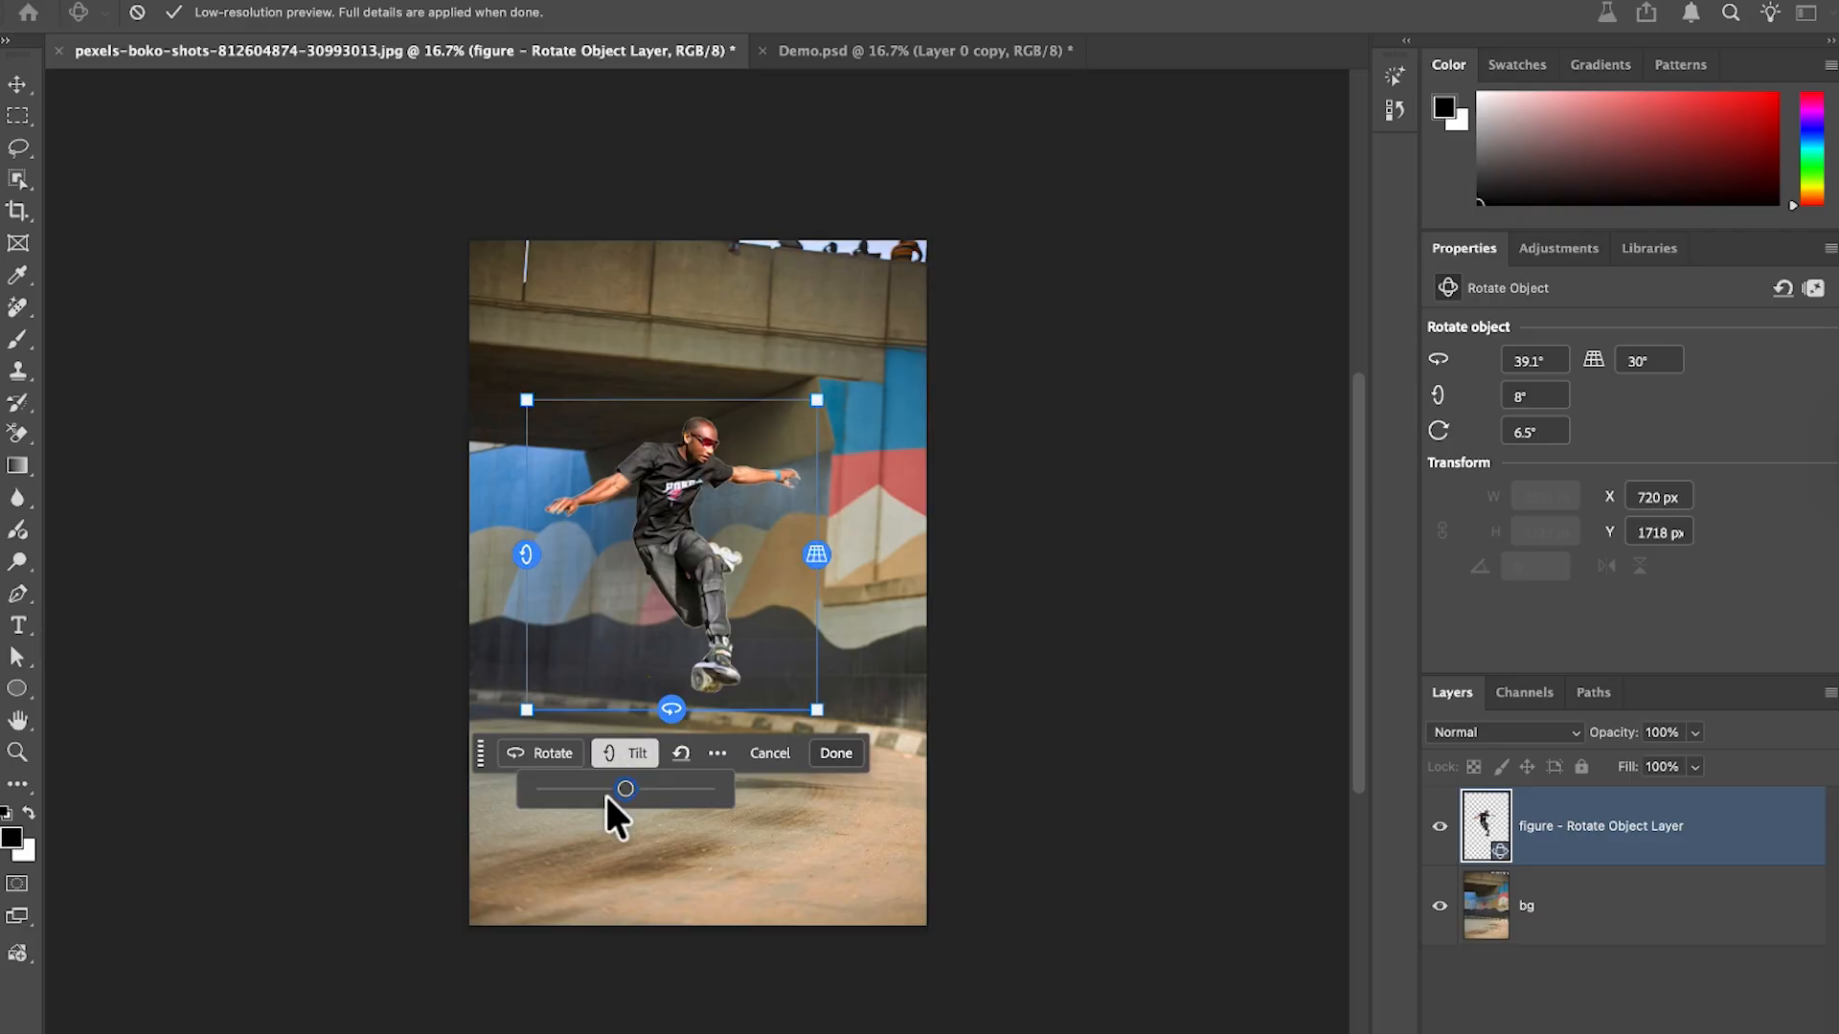
left_click(717, 753)
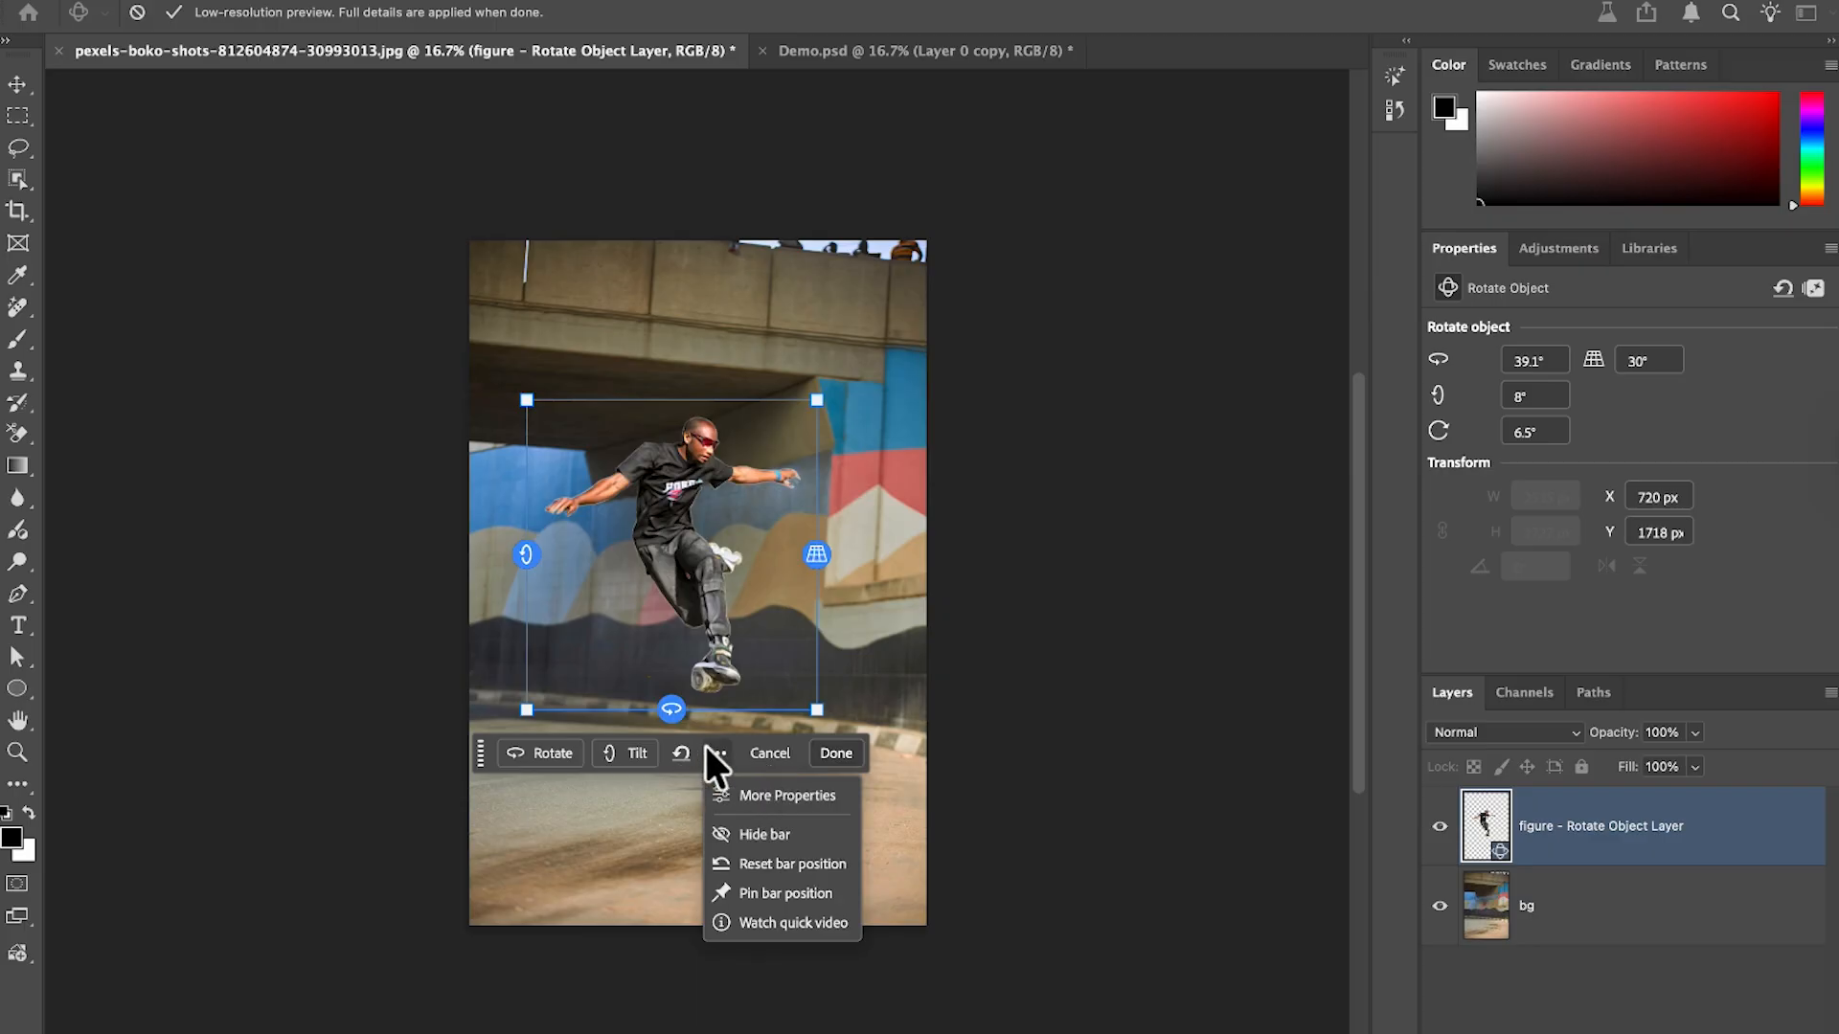
Adjust the rotated skater's perspective to about 19.2° and apply the rotation
left_click(814, 548)
left_click_drag(814, 548, 821, 541)
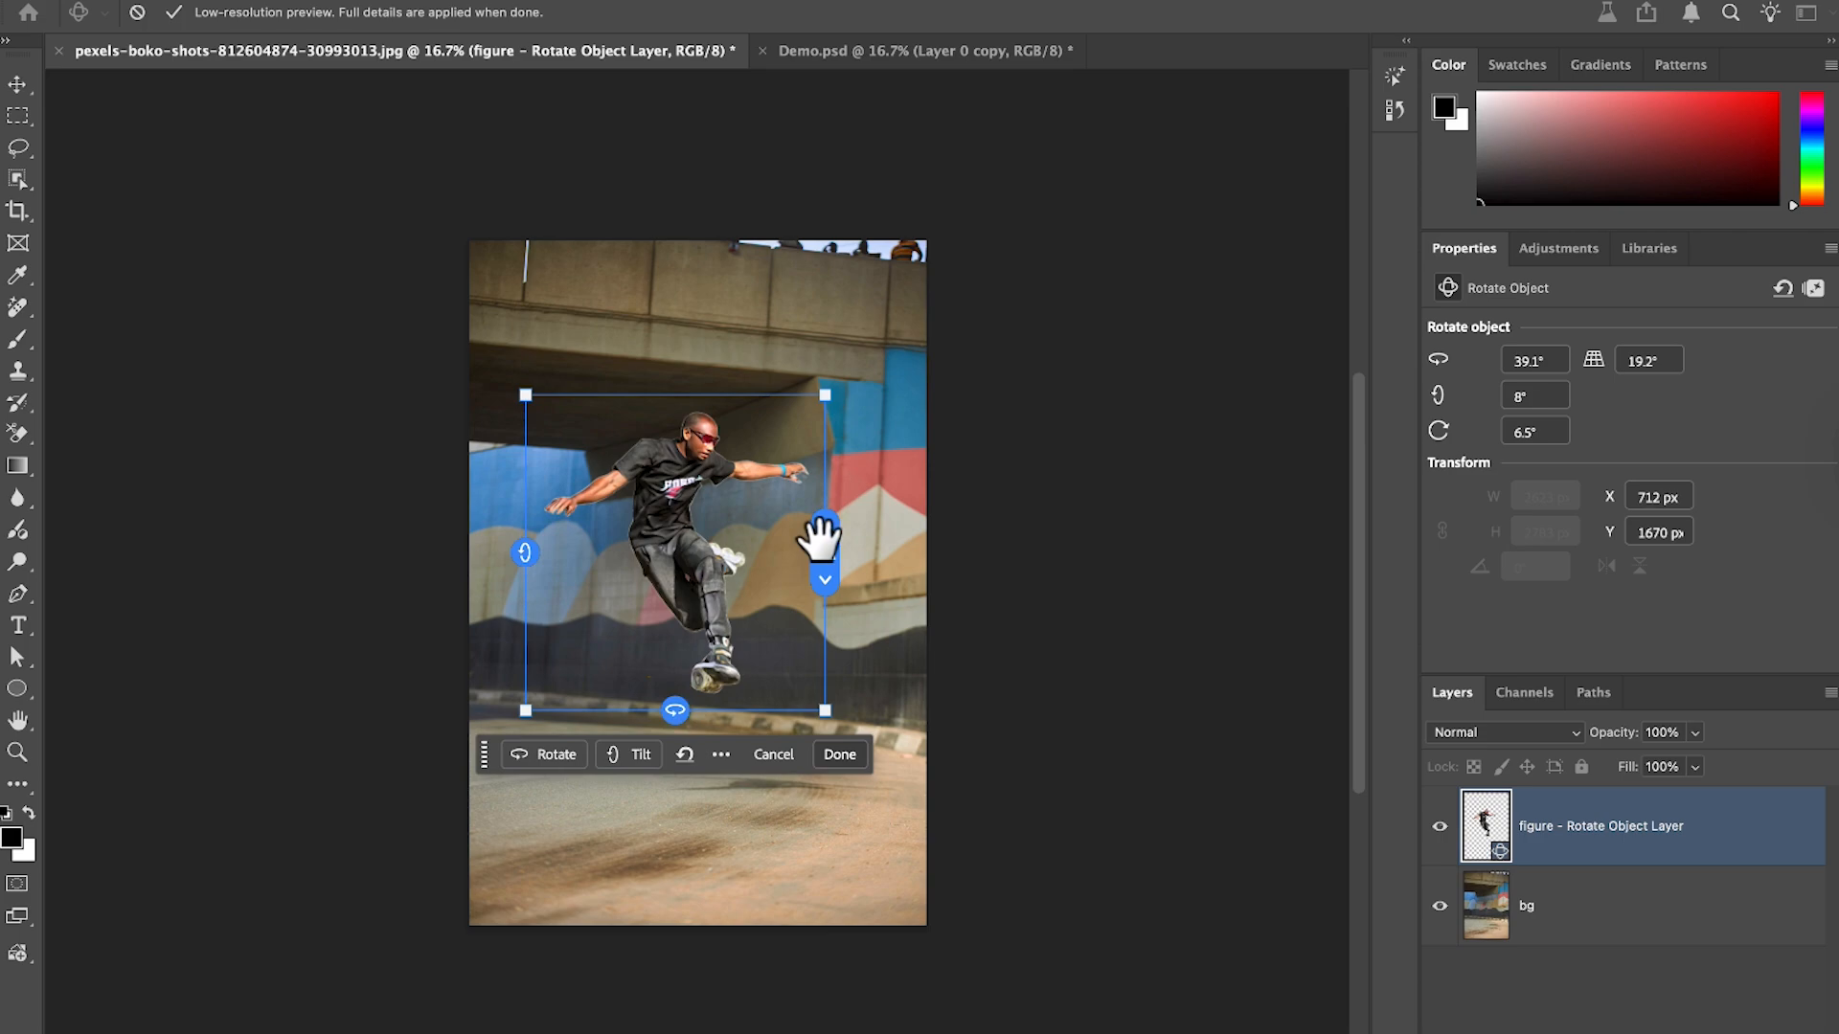
left_click(837, 766)
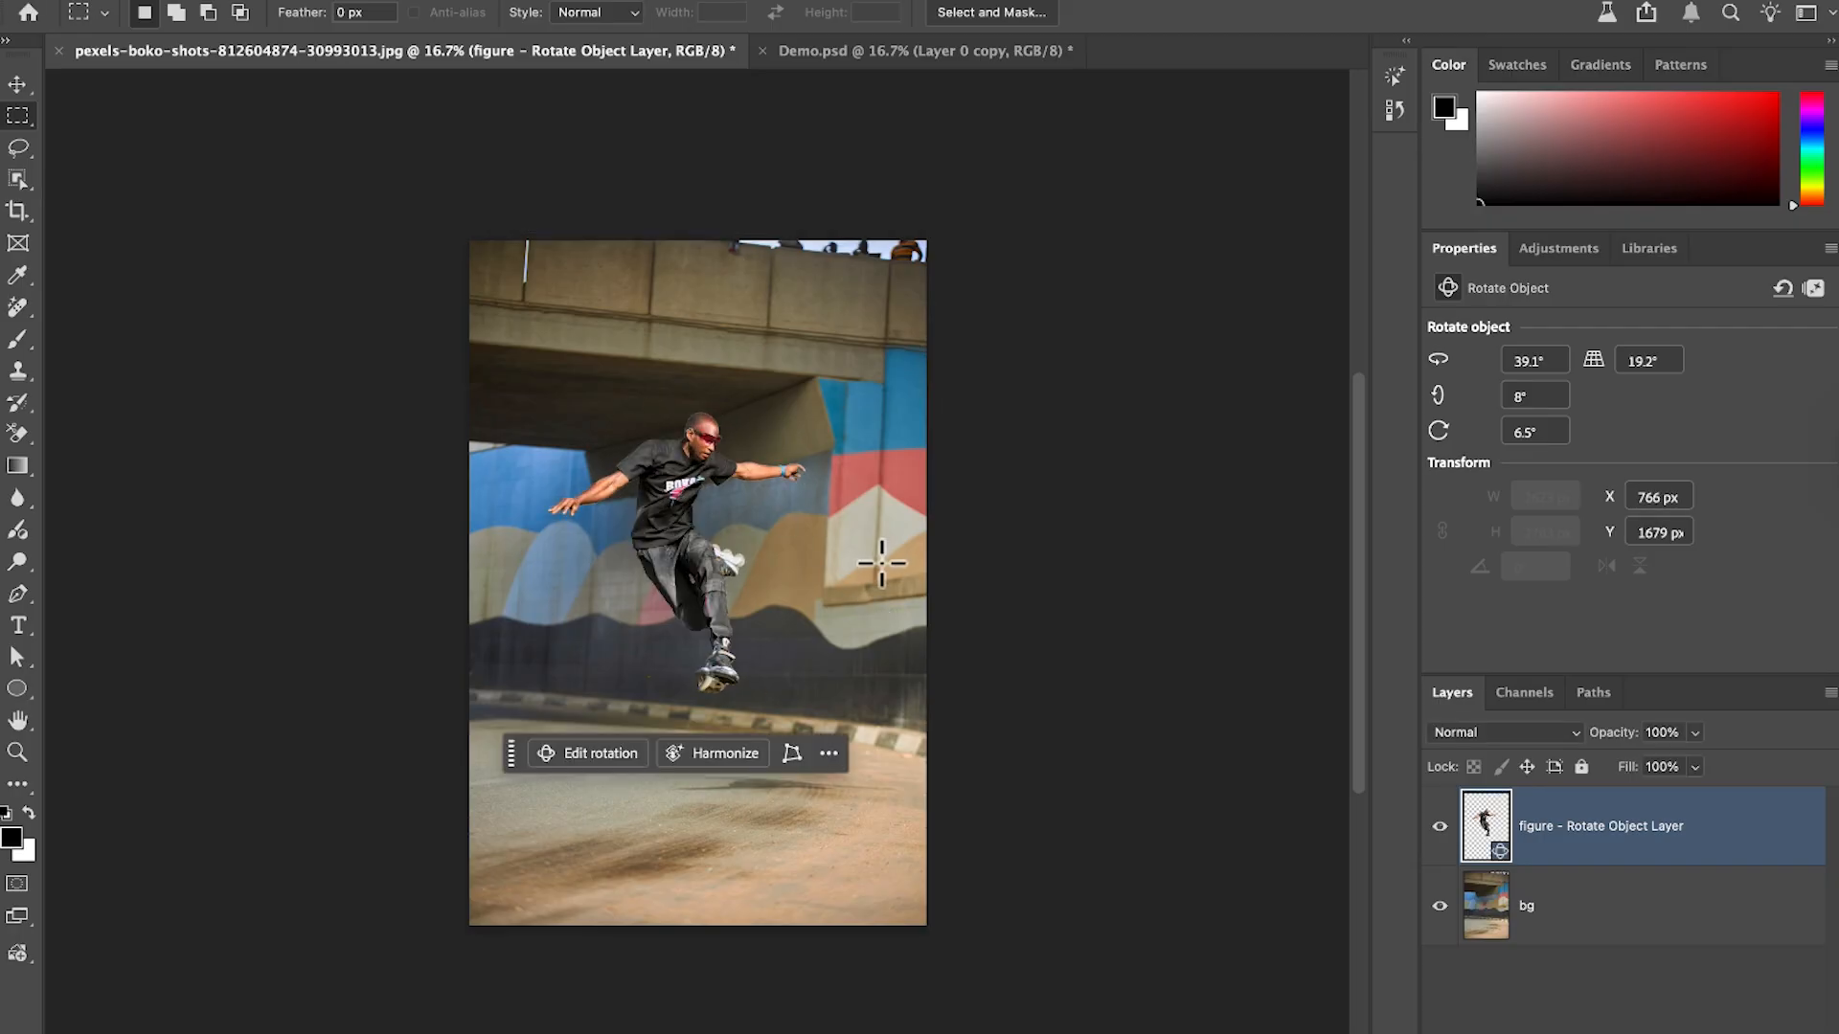
Harmonize the rotated figure with the background, compare the generated variations, and keep the first one
left_click(722, 754)
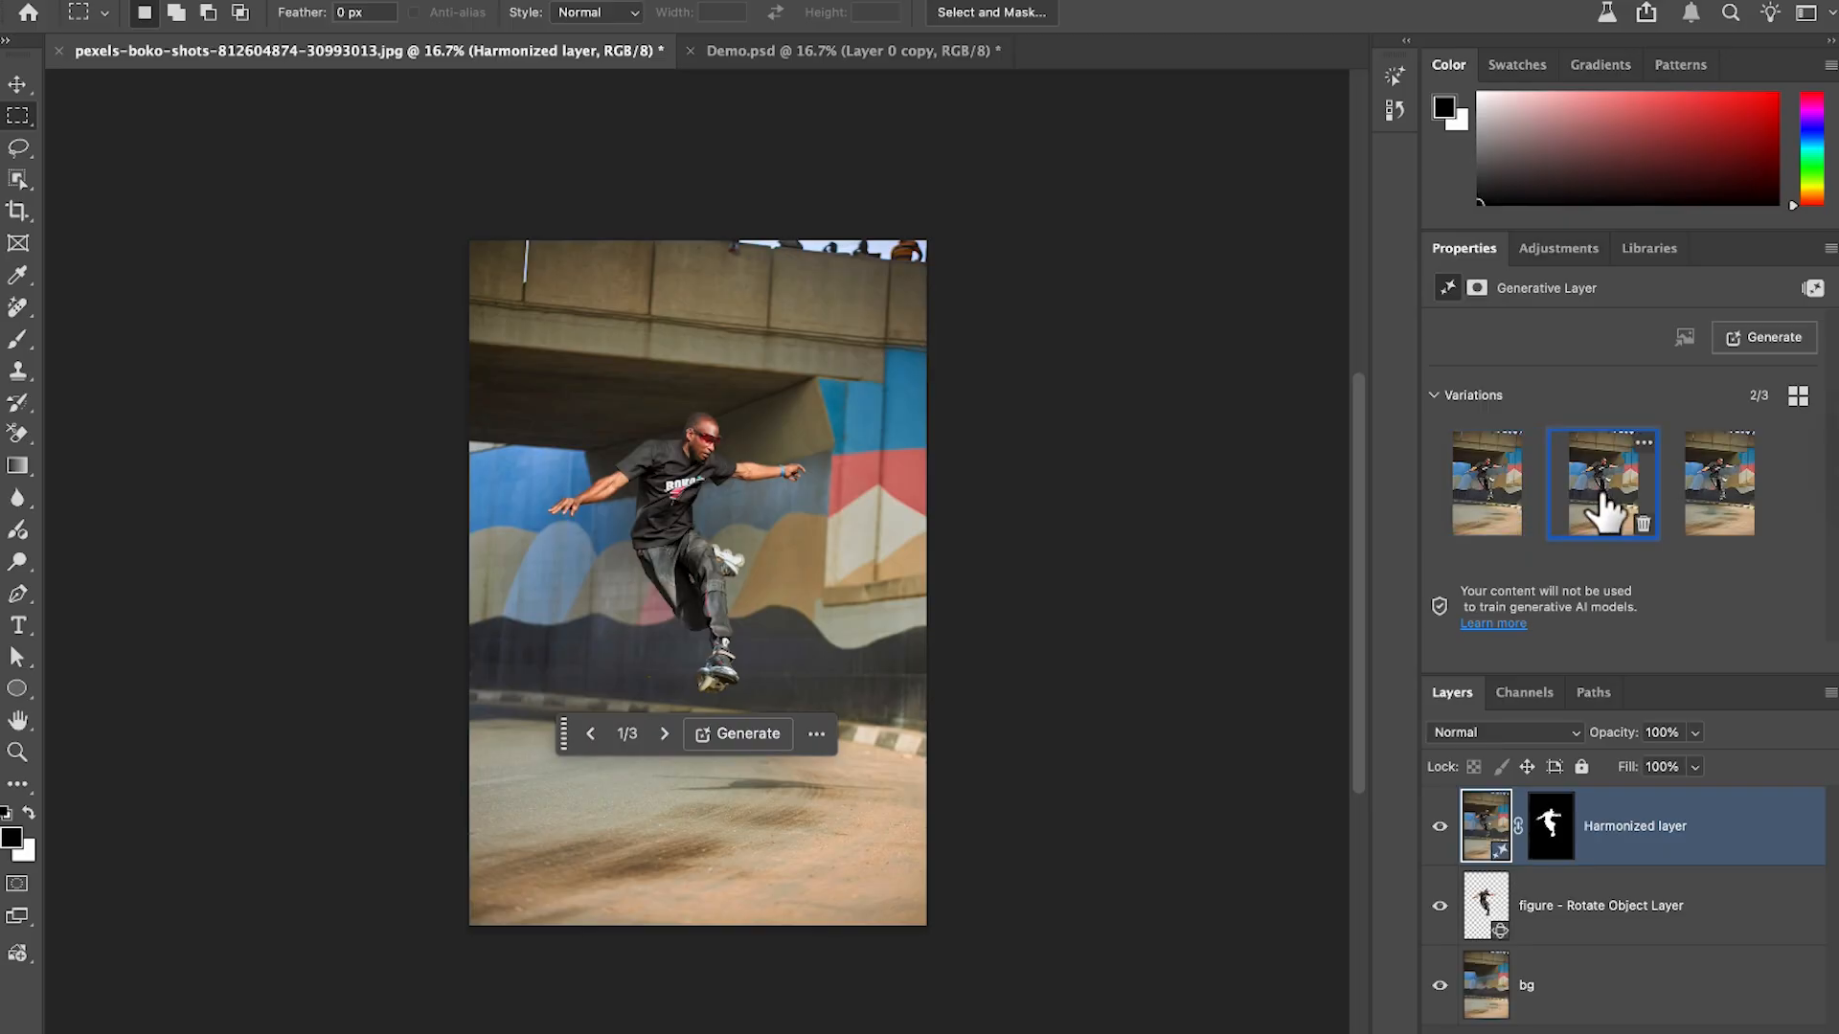
left_click(1715, 502)
left_click(1593, 508)
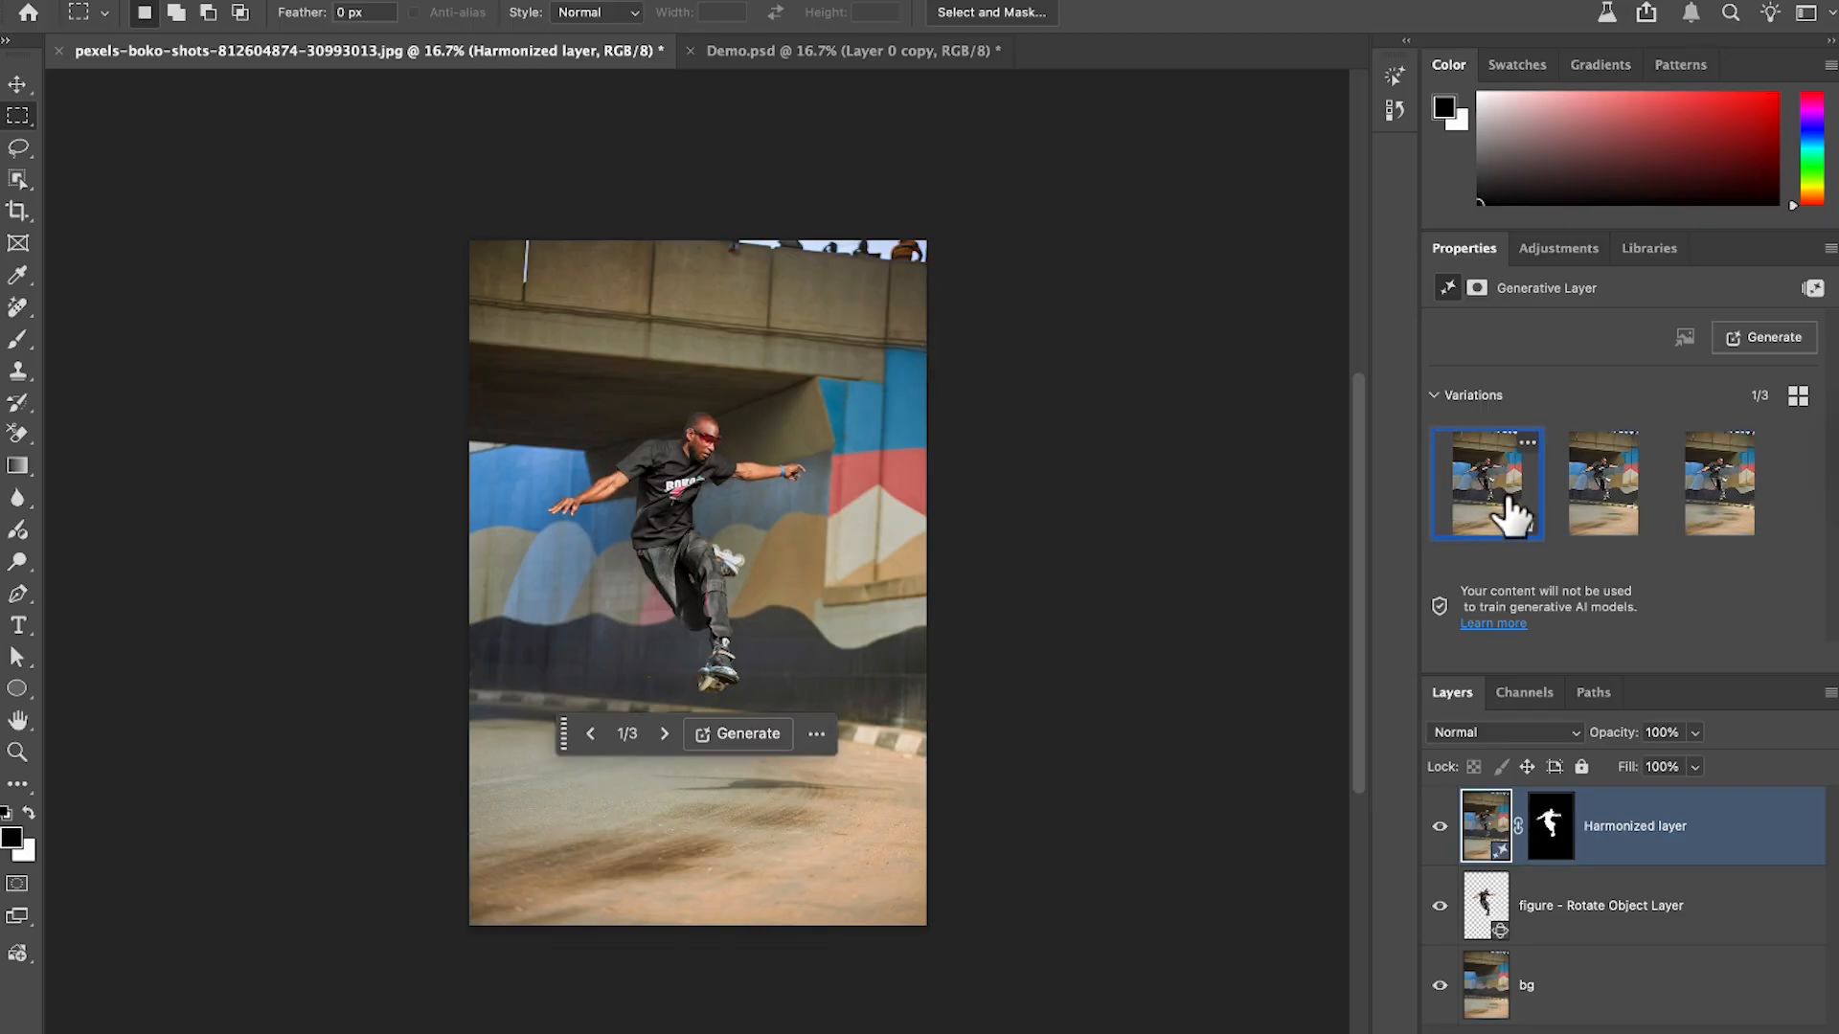
left_click(1722, 499)
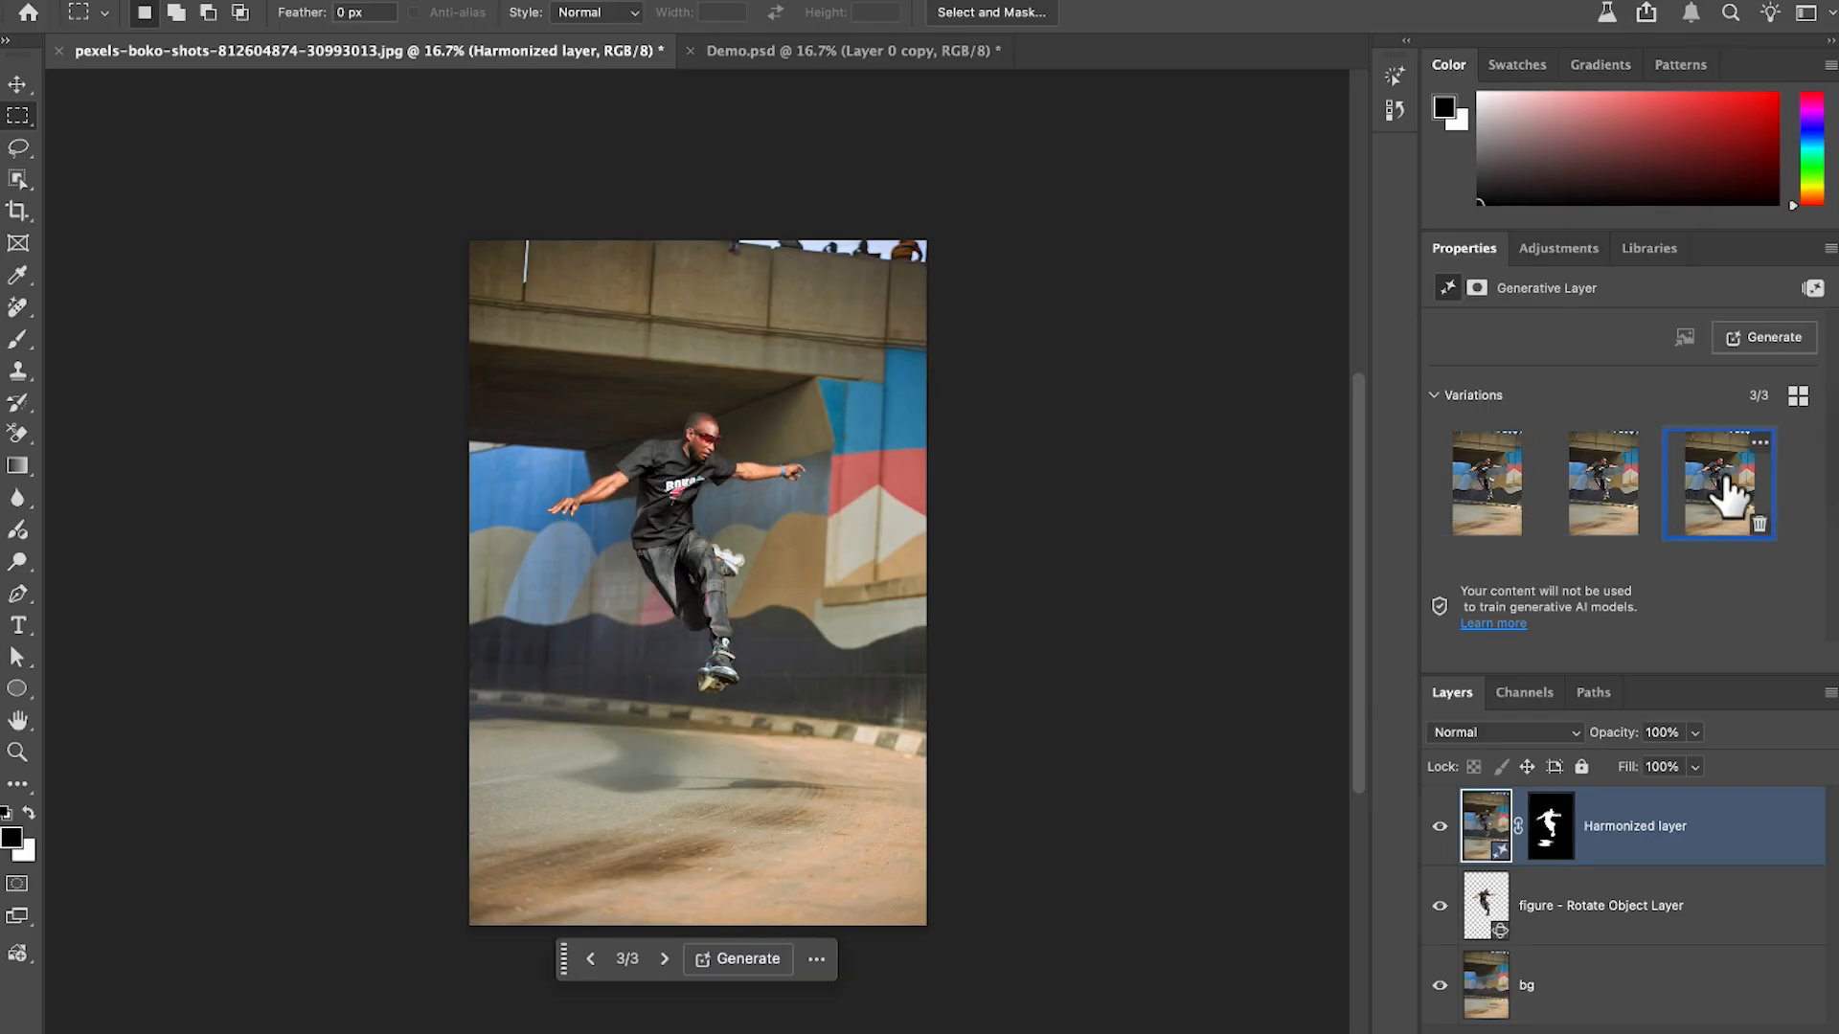
left_click(1489, 487)
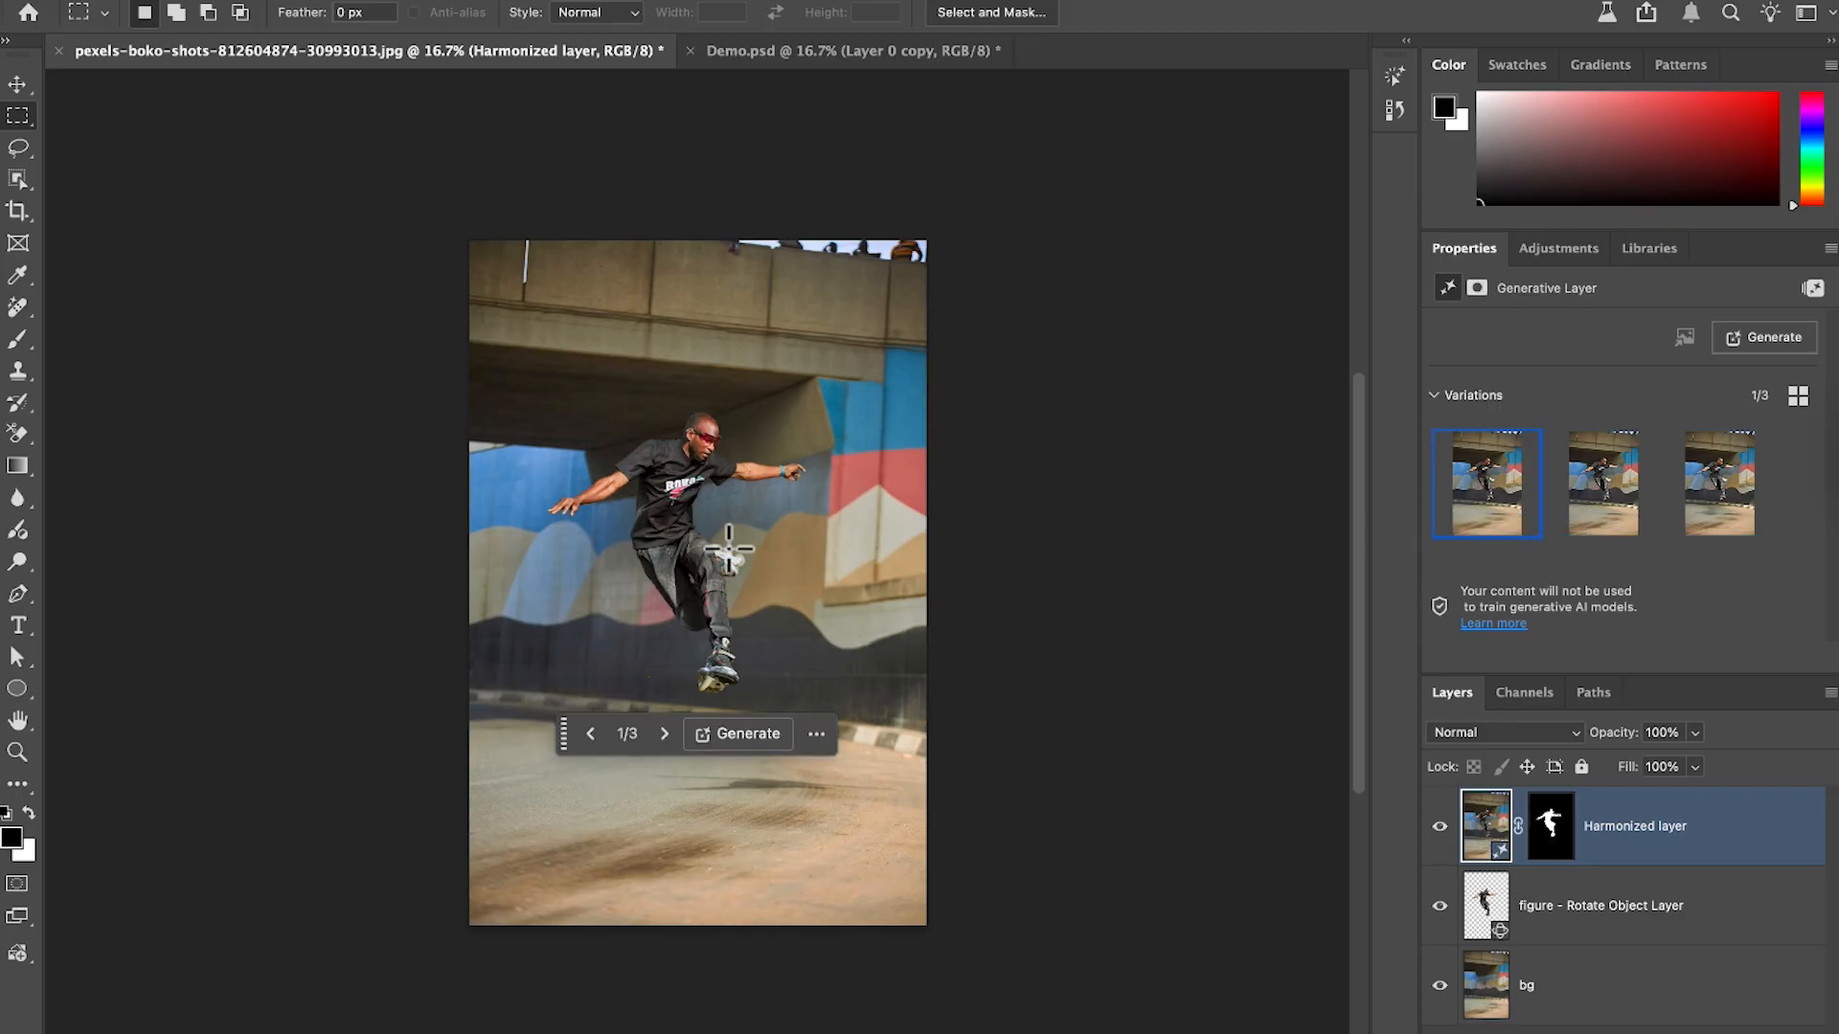
scroll(737, 567, "up", 5)
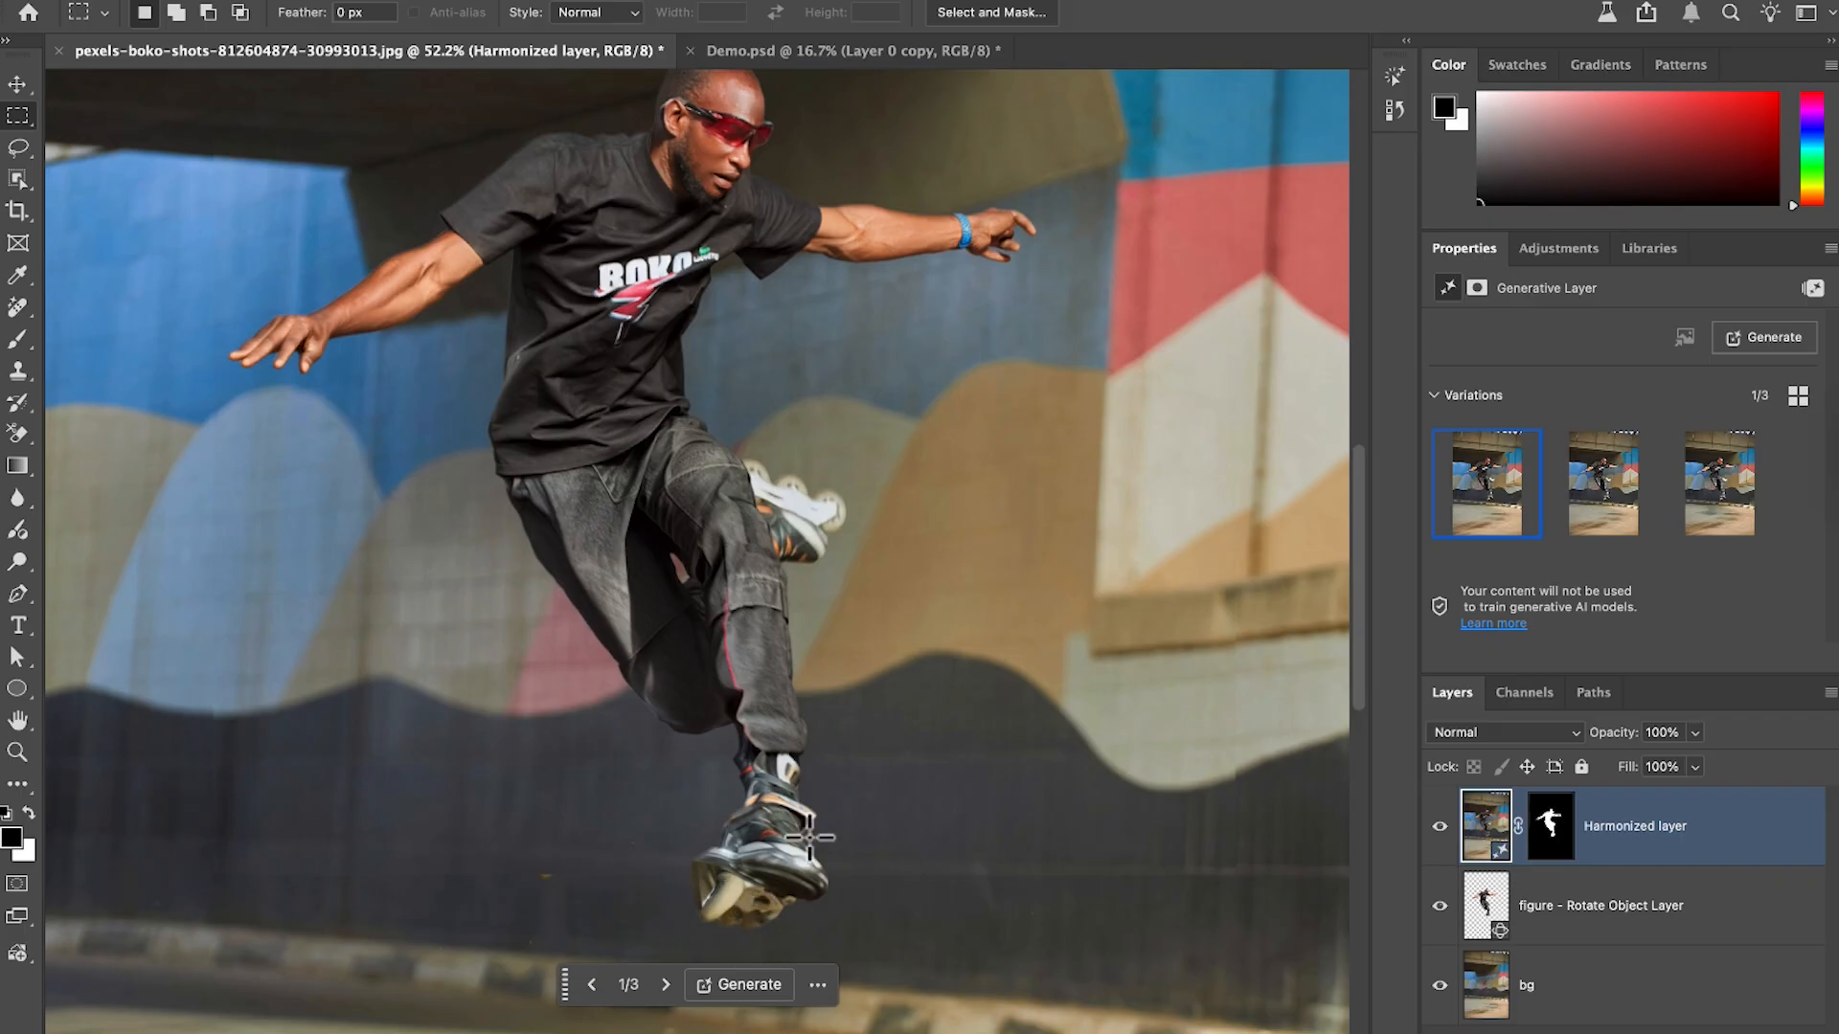
scroll(762, 640, "down", 2)
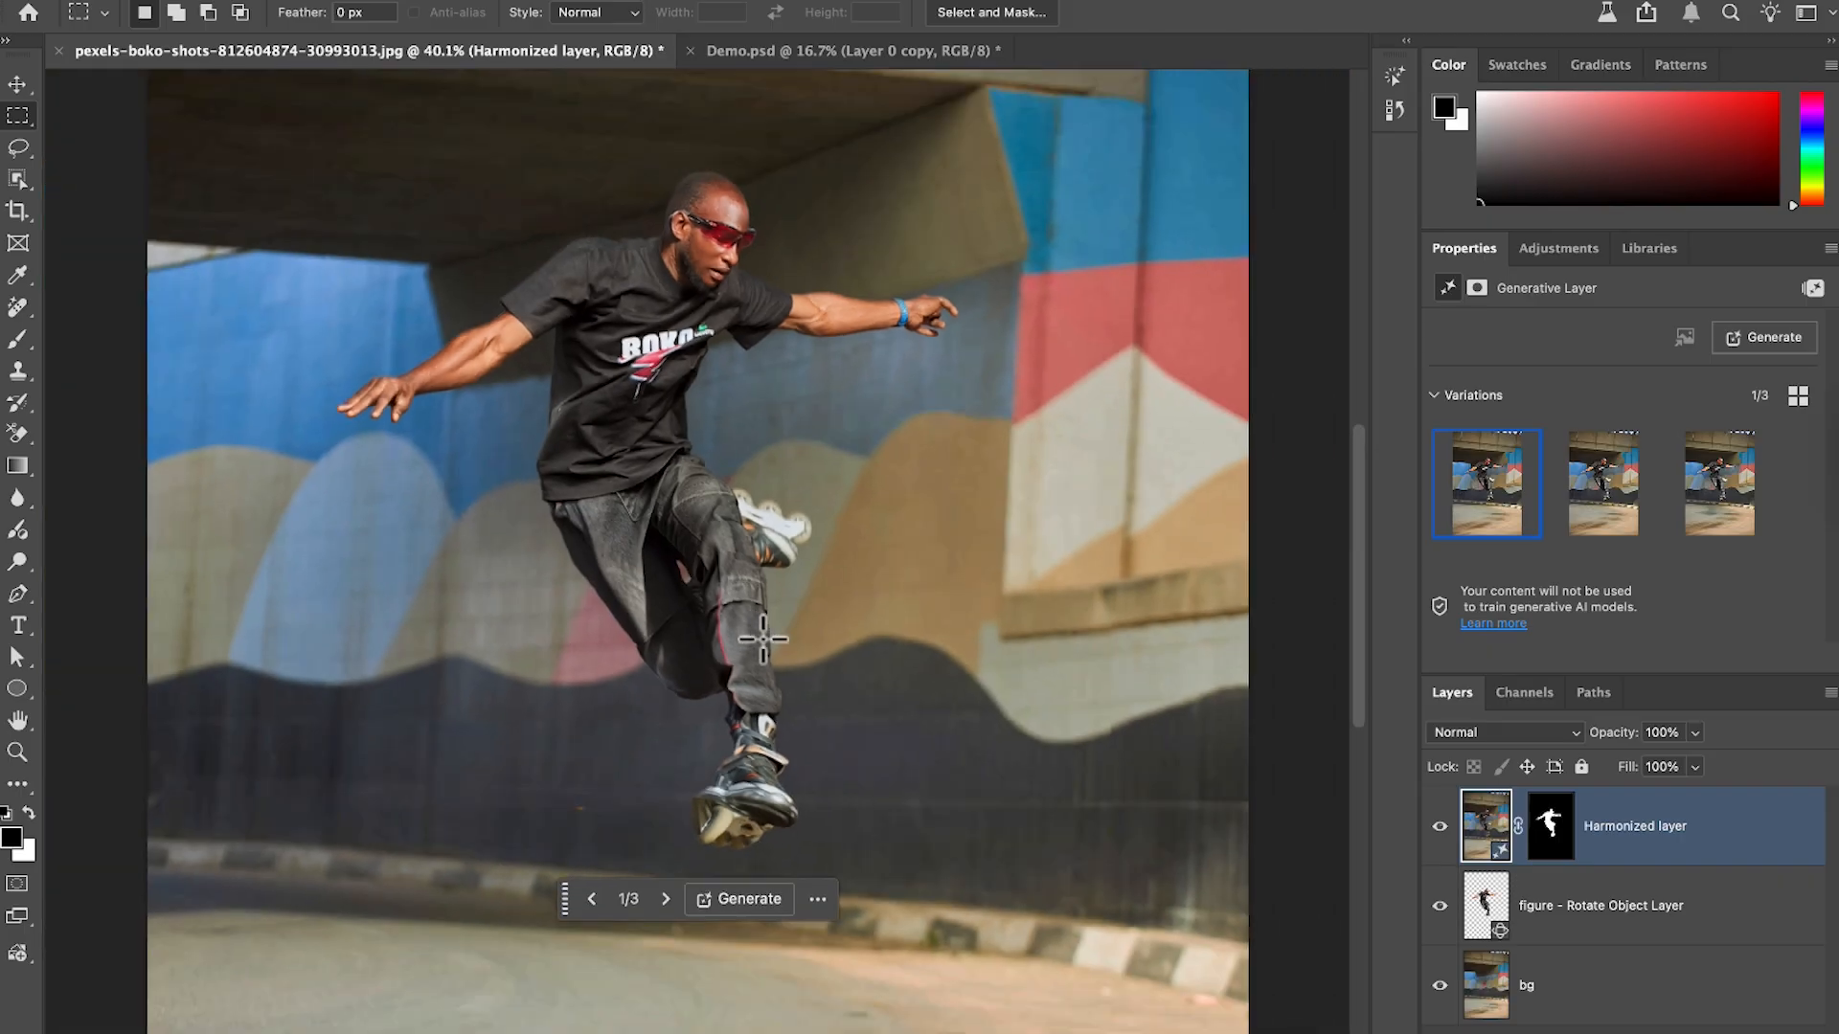
scroll(762, 640, "down", 2)
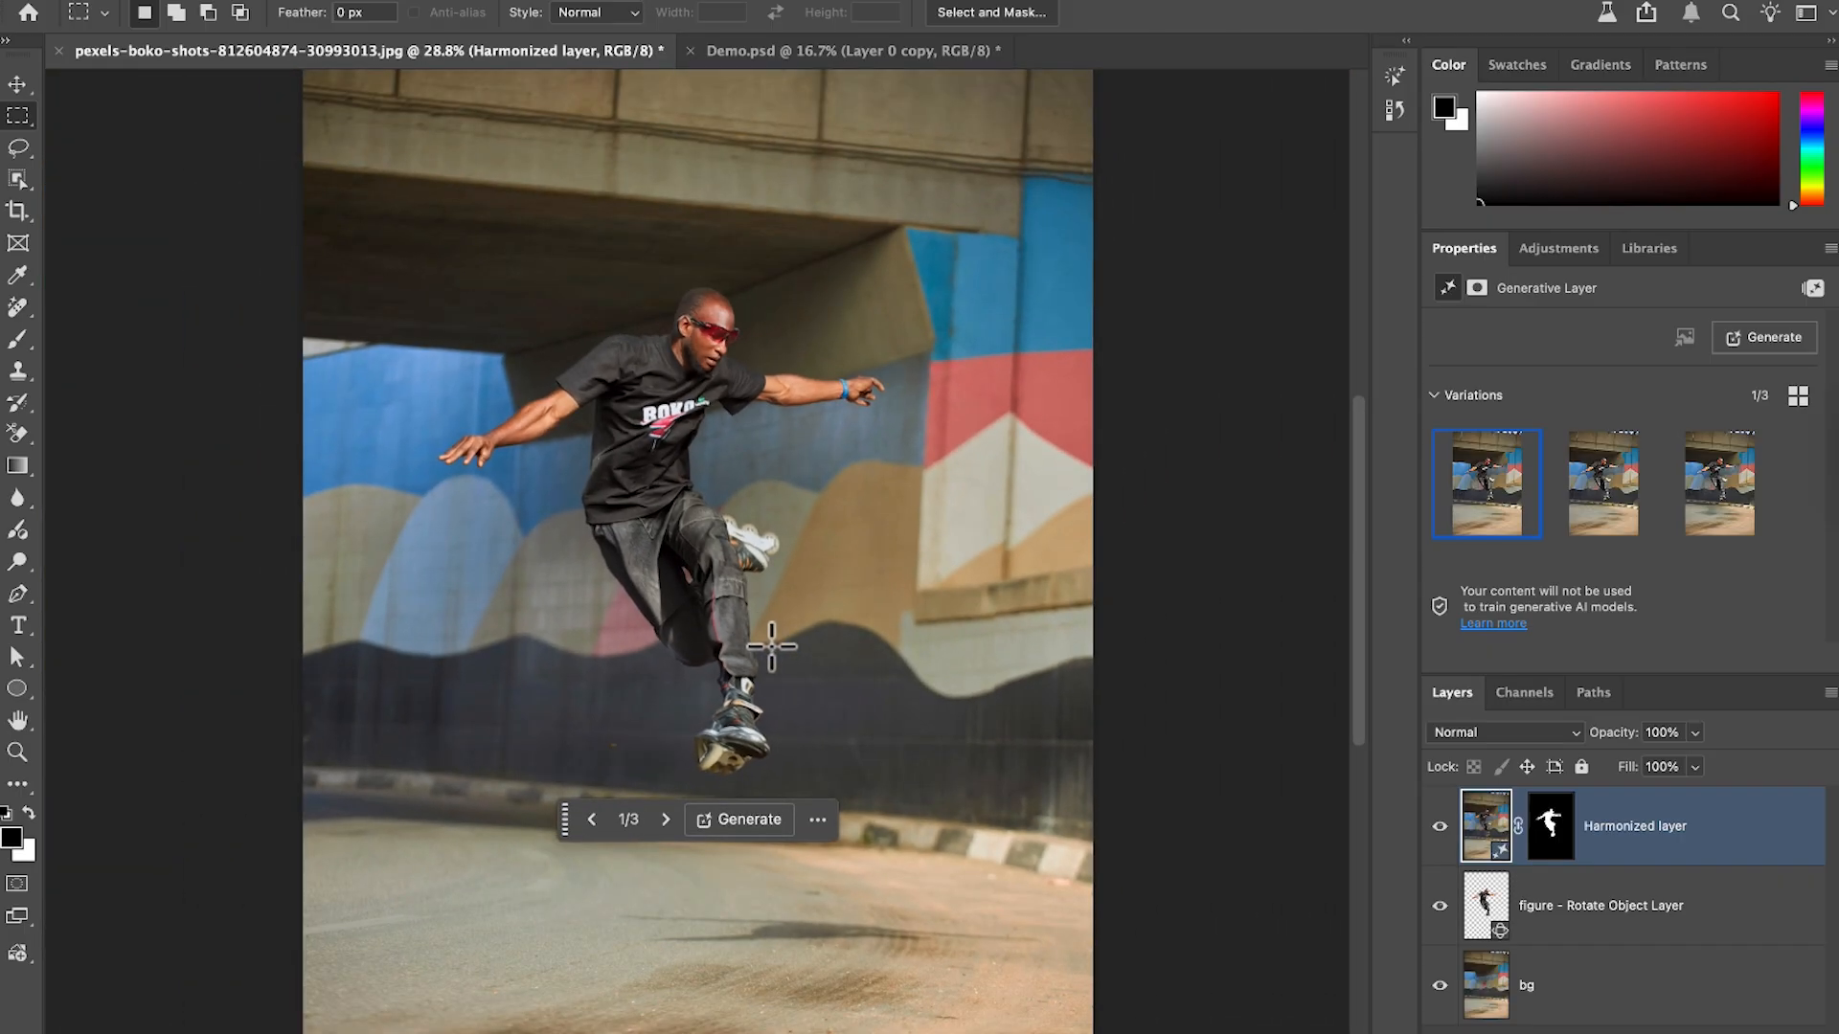